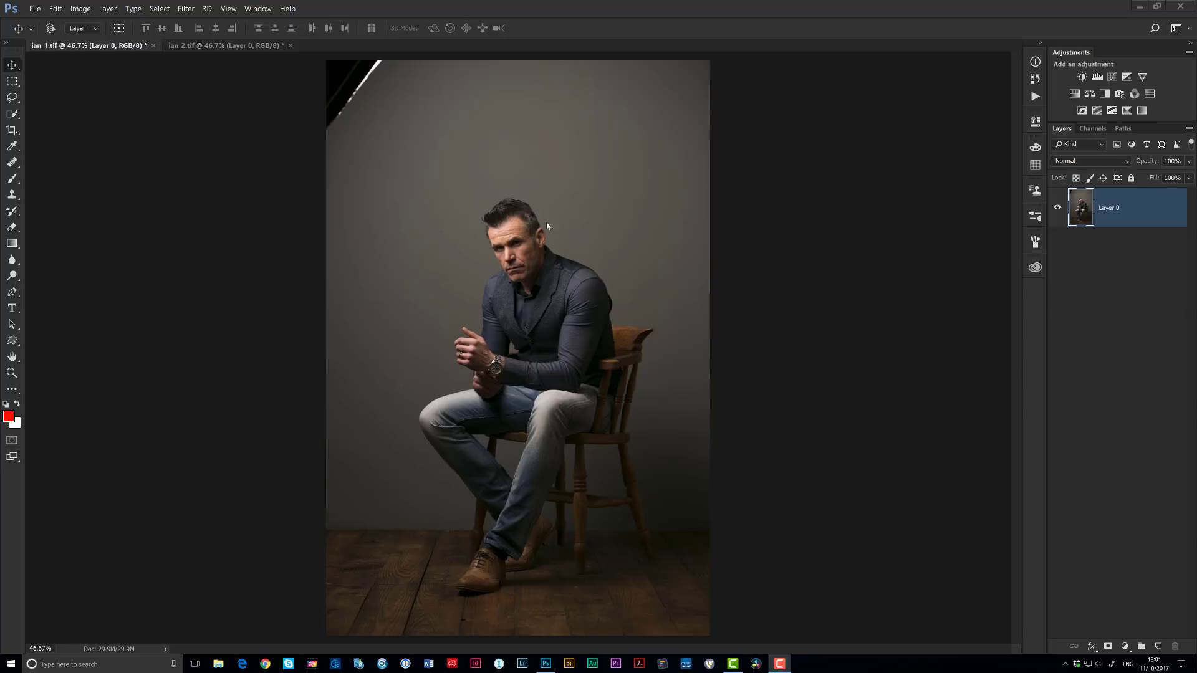
Step: Drag the first portrait shot, ian_1, into ian_2.tif as a new layer
left_click(217, 47)
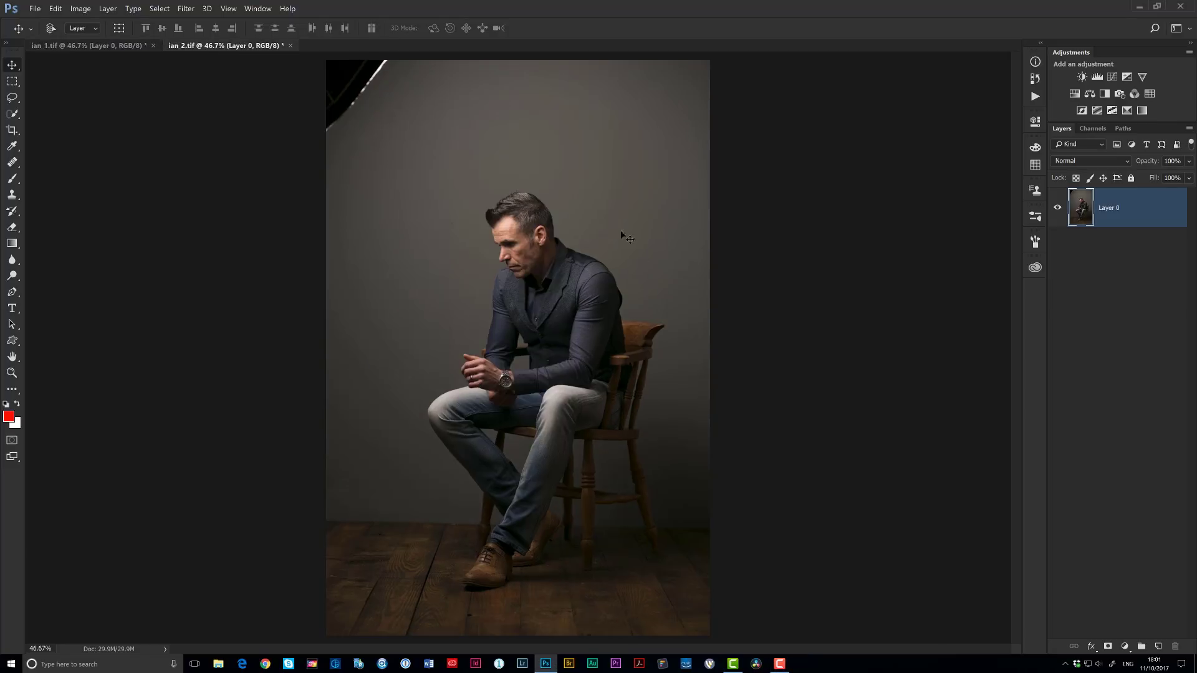
left_click(108, 46)
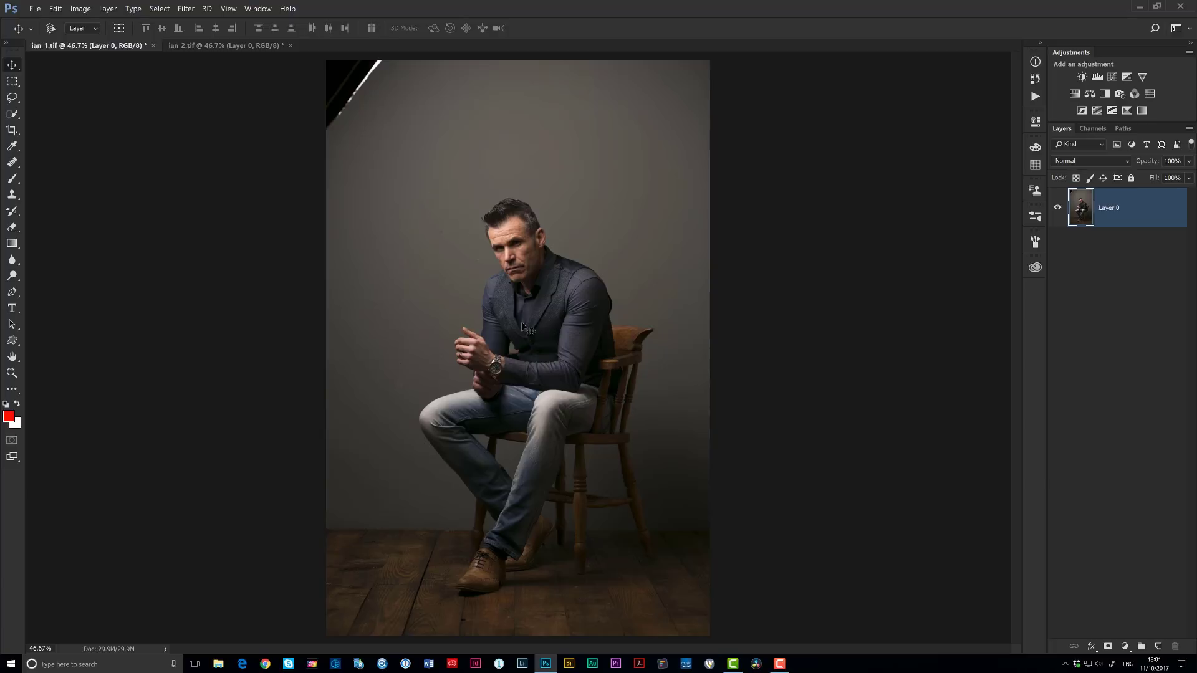
left_click_drag(523, 303, 368, 137)
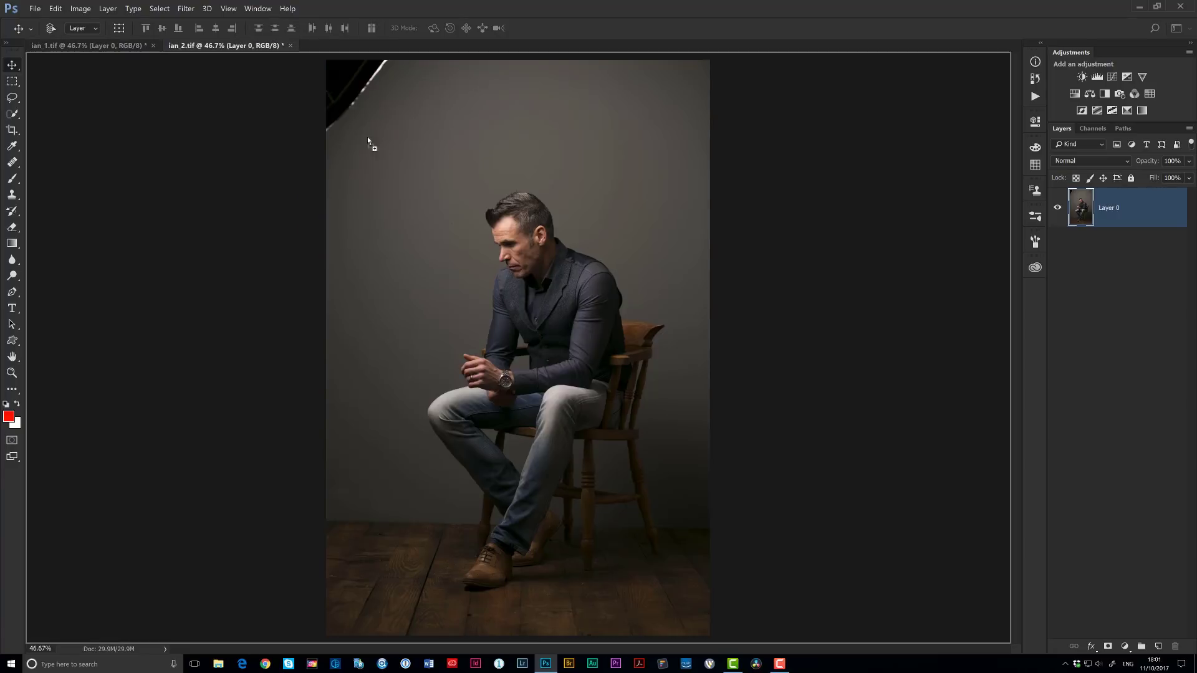
left_click_drag(508, 279, 501, 280)
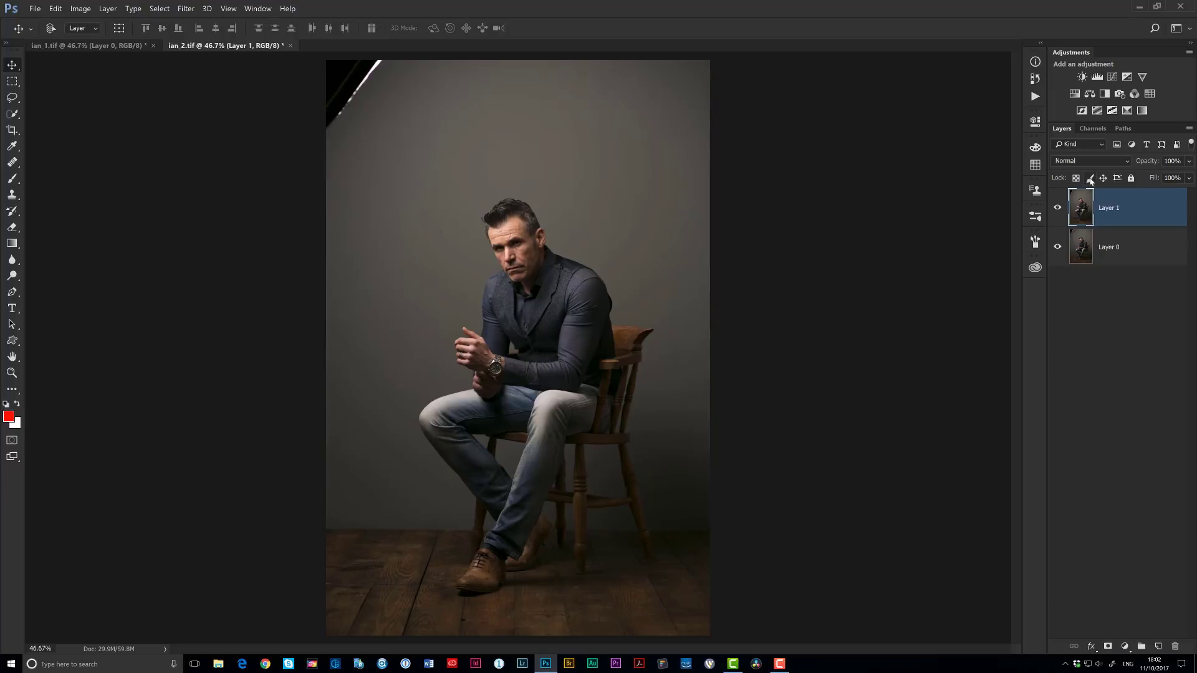
Step: Lower Layer 1's opacity to compare the shots, then restore it to 100%
left_click_drag(1146, 161, 1110, 163)
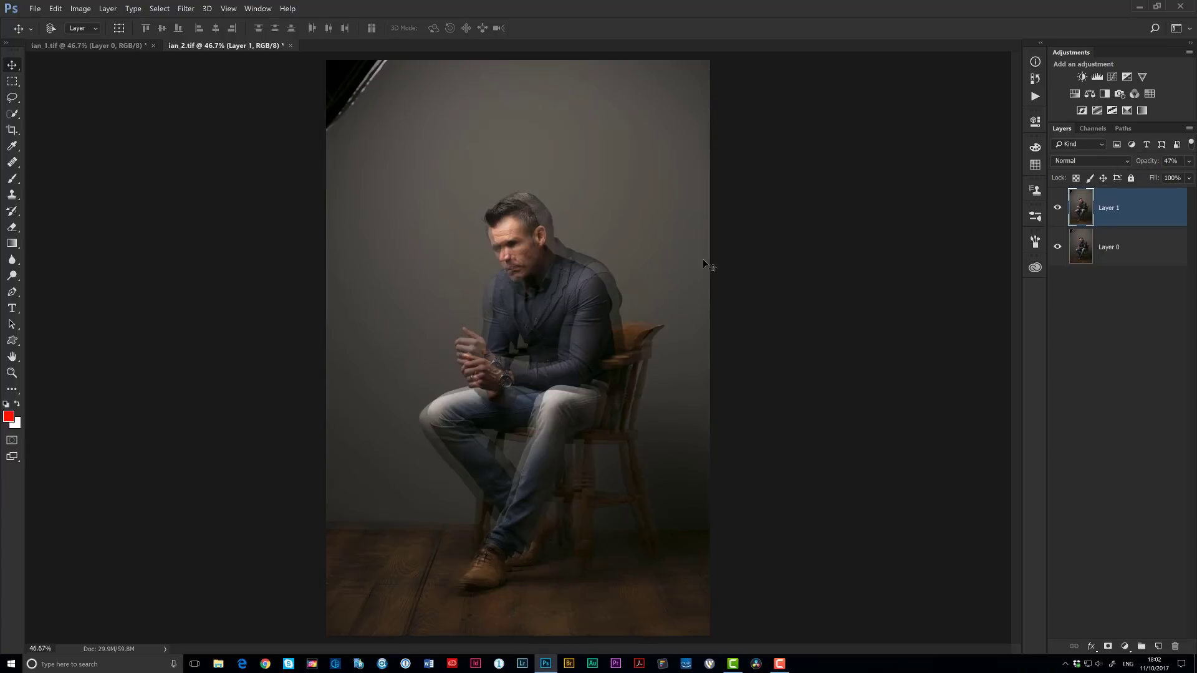
mouse_move(521, 259)
left_mouse_down()
mouse_move(520, 273)
mouse_move(514, 253)
mouse_move(528, 239)
mouse_move(516, 245)
left_mouse_up()
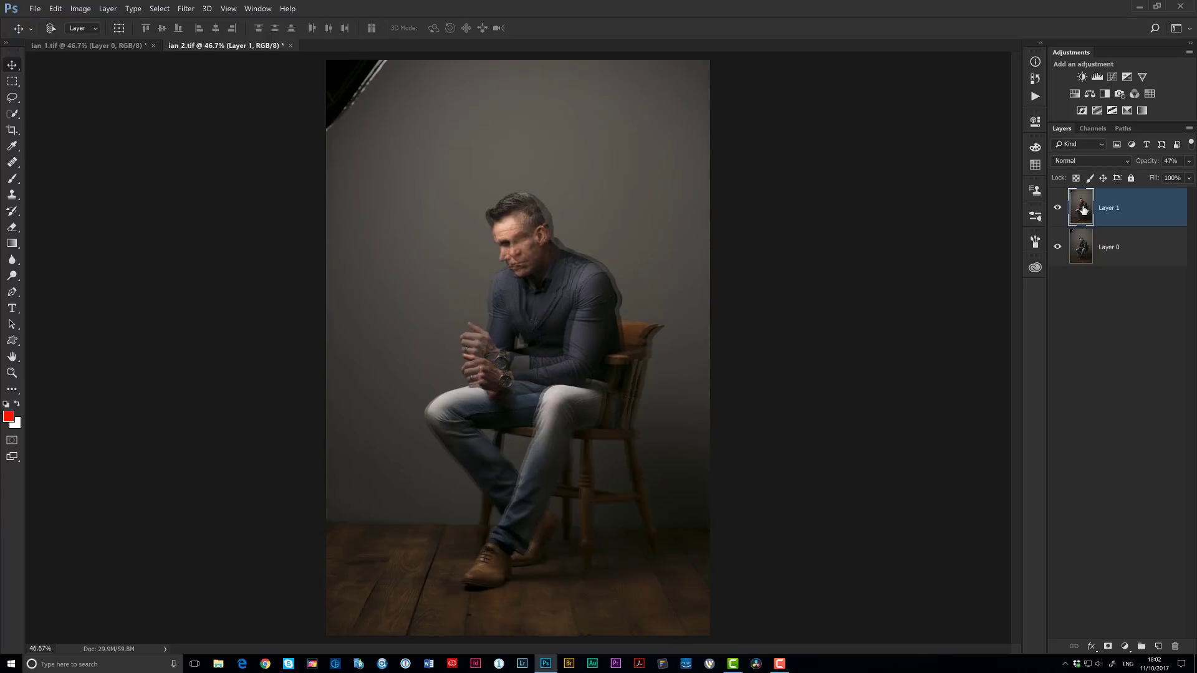
left_click(1169, 161)
type("100")
key("Return")
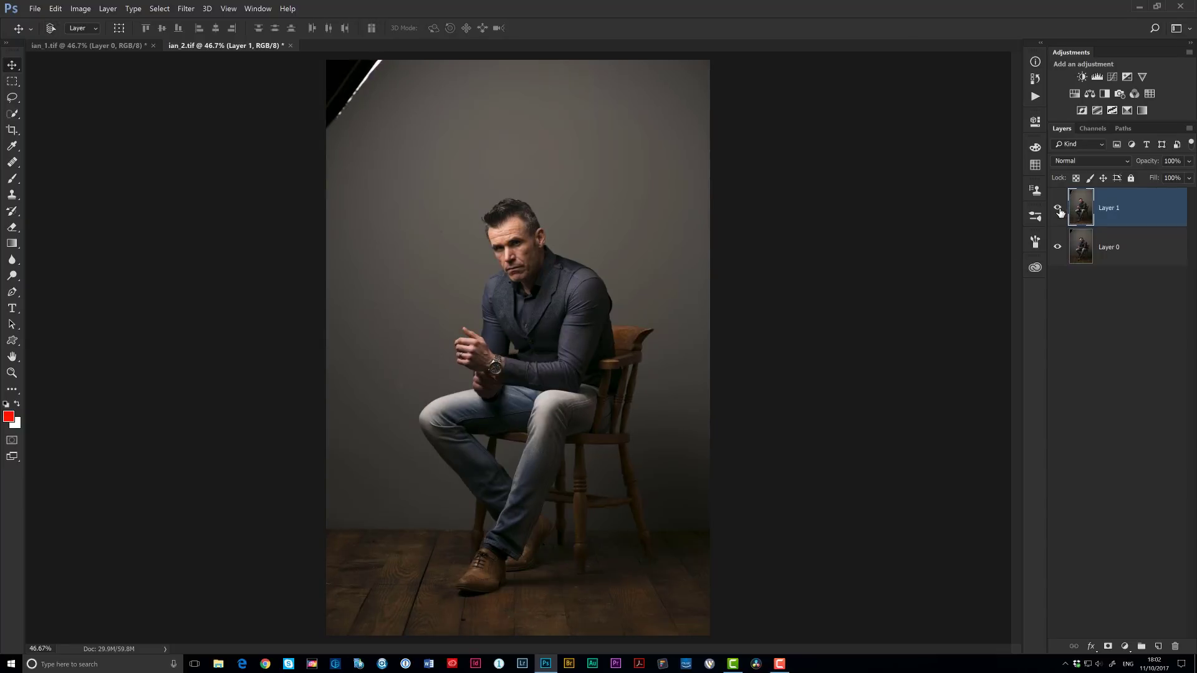
Step: Toggle Layer 1's visibility repeatedly to compare the two poses
left_click(1058, 210)
left_click(1057, 210)
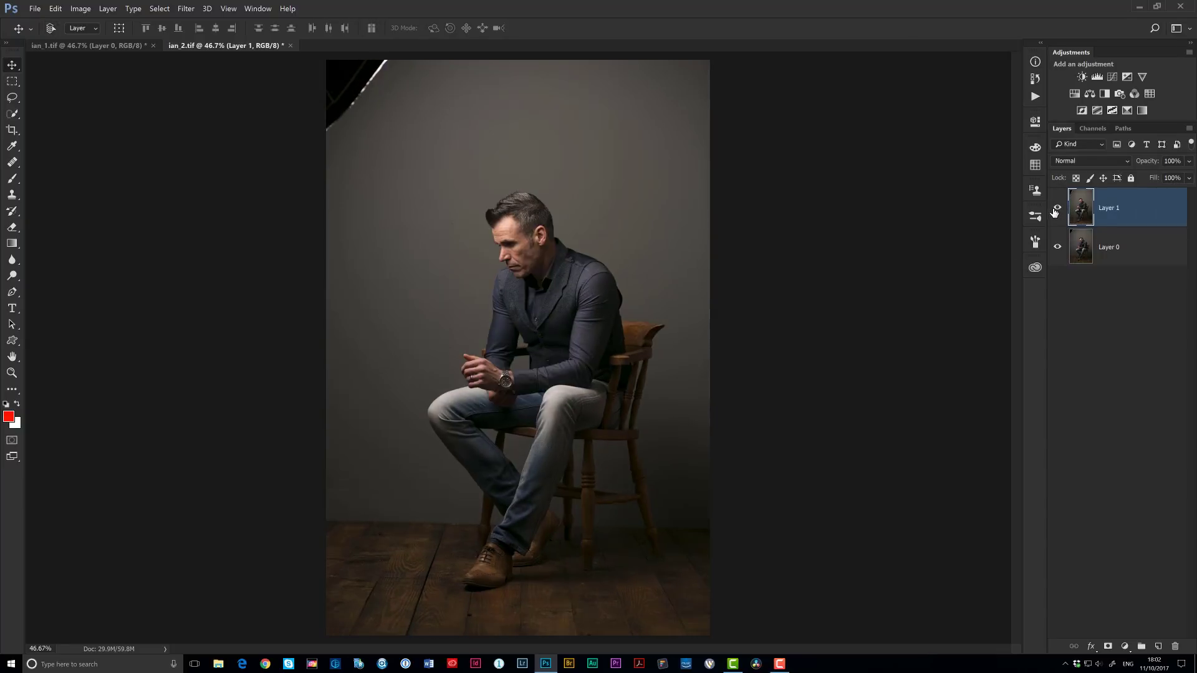
left_click(1057, 210)
left_click(1055, 213)
left_click(1056, 212)
left_click(1055, 211)
left_click(1054, 211)
left_click(1055, 211)
left_click(1054, 210)
left_click(1054, 210)
left_click(1053, 210)
left_click(1054, 210)
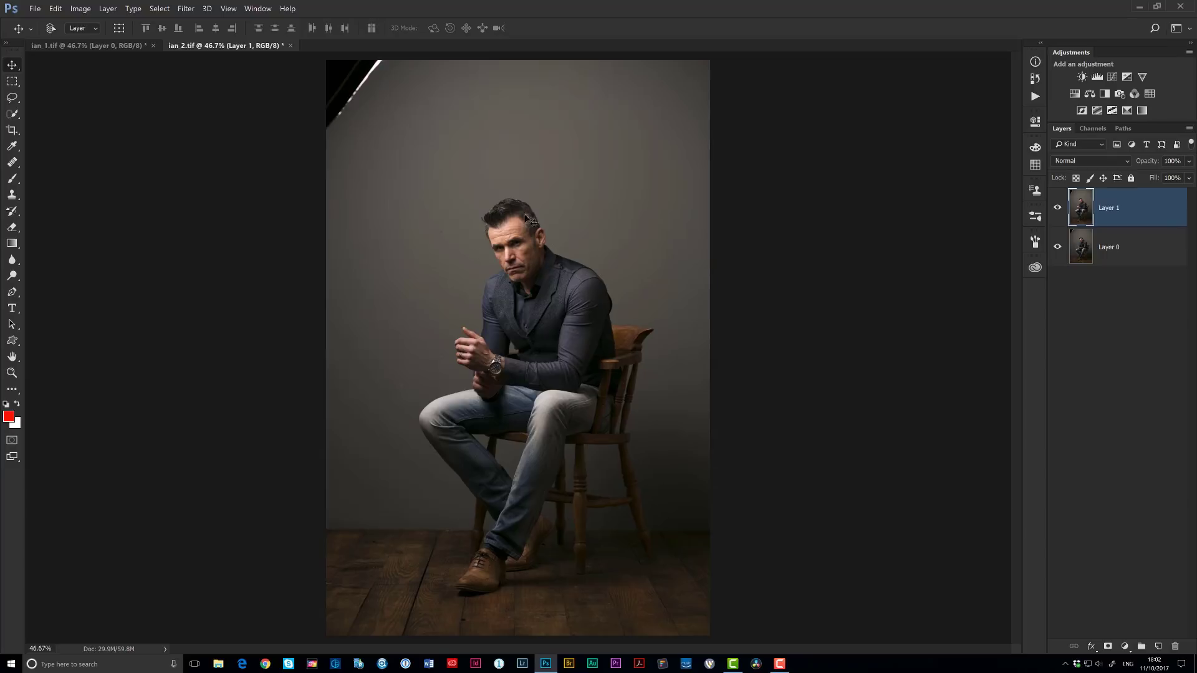
left_click(1058, 211)
left_click(1058, 210)
left_click(1057, 210)
left_click(1057, 209)
left_click(1056, 208)
left_click(1057, 209)
left_click(1057, 209)
left_click(1057, 210)
left_click(1057, 211)
left_click(1057, 211)
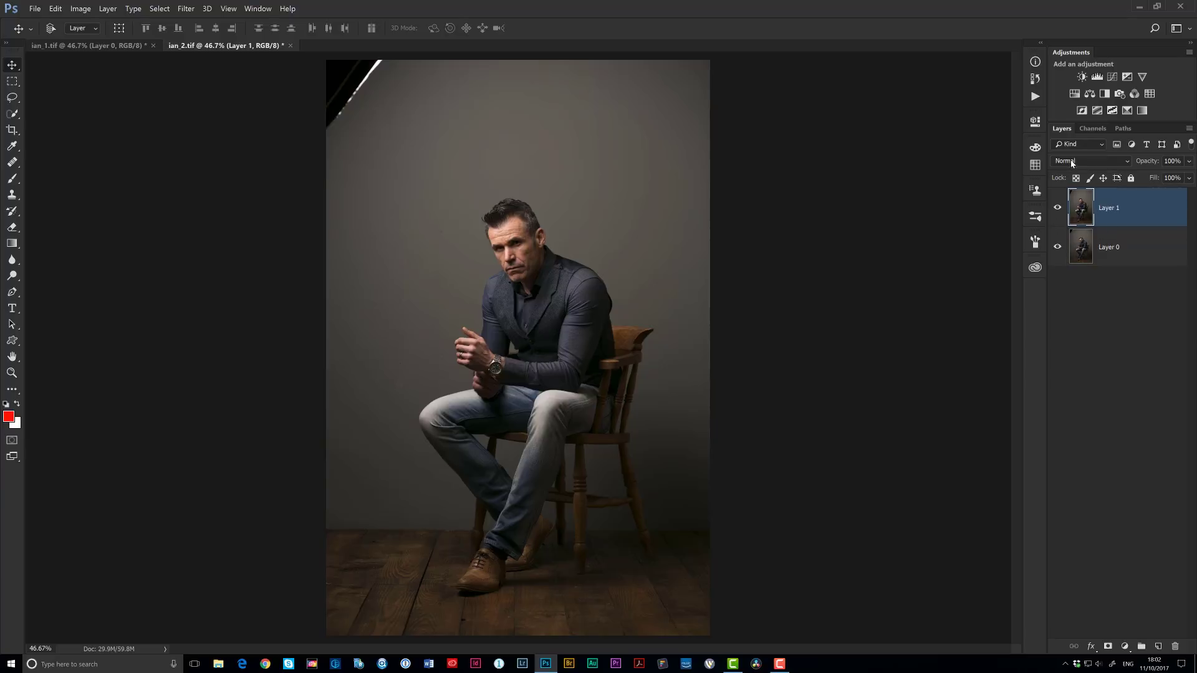
Step: Set Layer 1's blend mode to Difference to check how the shots line up
left_click(1069, 163)
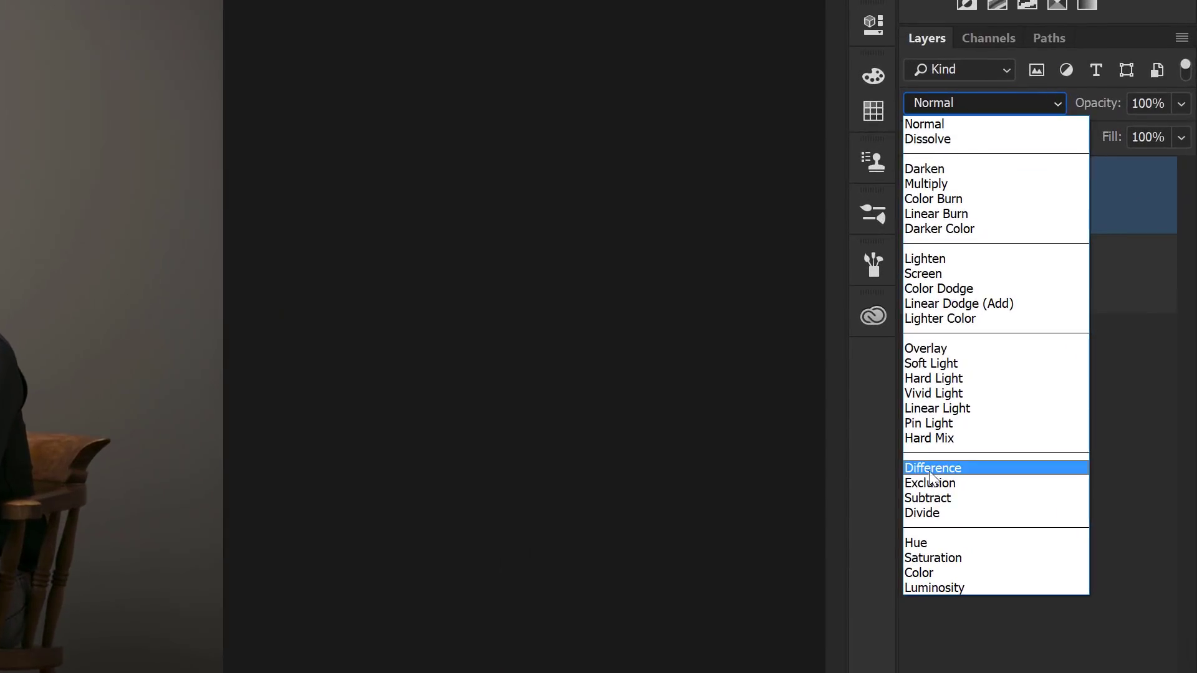
left_click(933, 469)
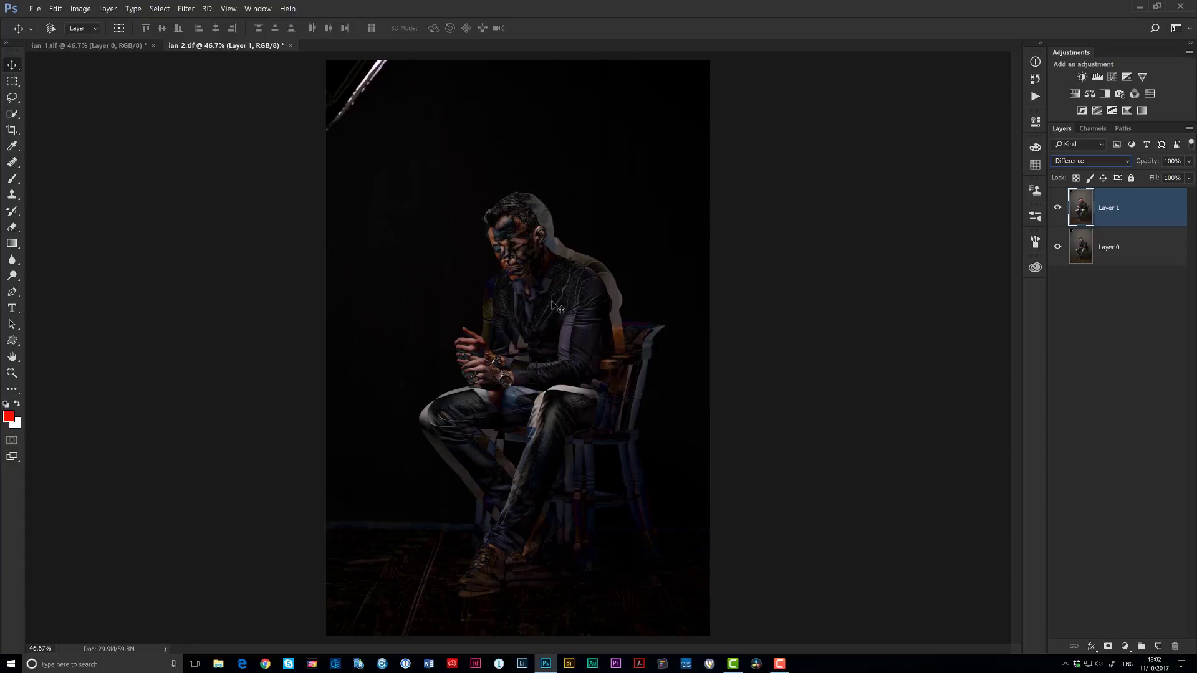
mouse_move(552, 312)
left_mouse_down()
mouse_move(535, 309)
mouse_move(563, 302)
left_mouse_up()
Step: Nudge Layer 1 with arrow keys and small drags to align the two shots
key("Left")
key("Left")
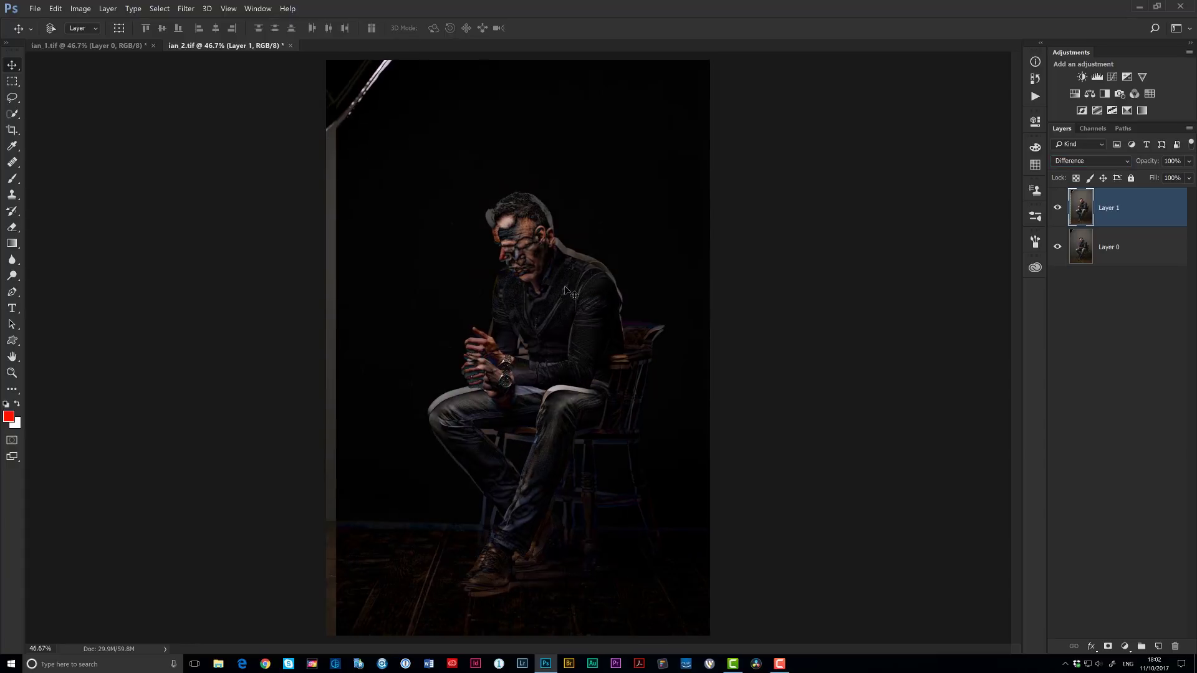
key("shift+Right")
key("shift+Up")
key("shift+Up")
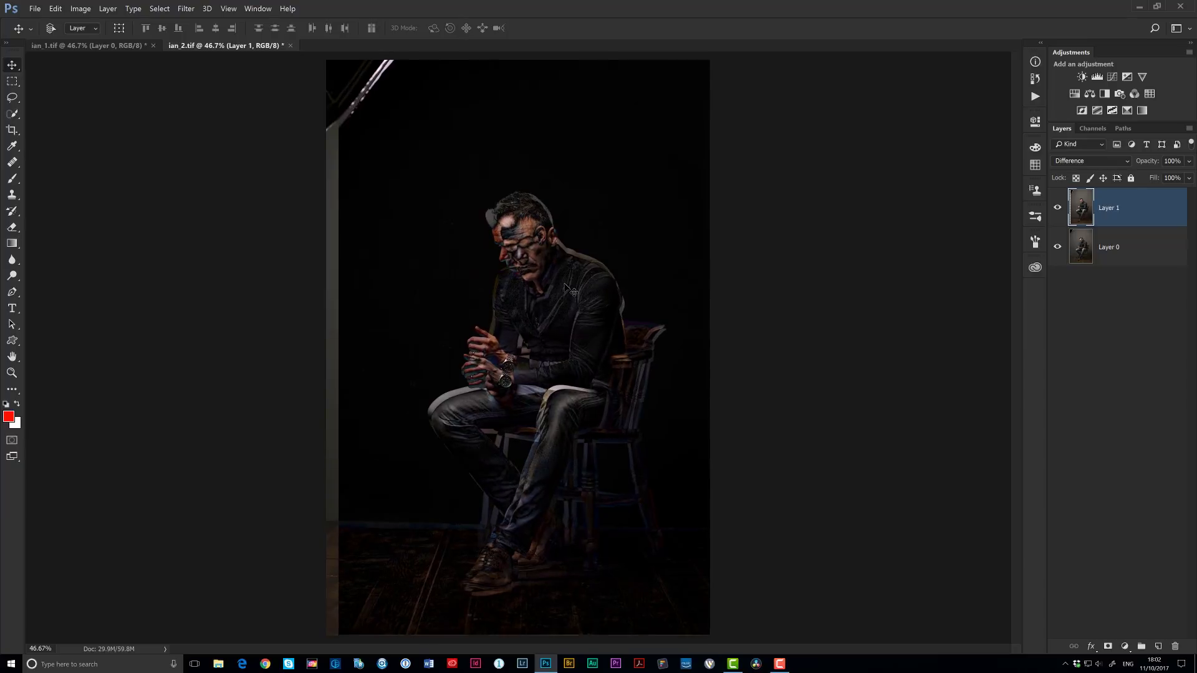
key("Left")
key("Left")
key("Left")
key("Left")
key("Left")
key("Left")
key("Left")
key("Left")
key("Left")
key("Left")
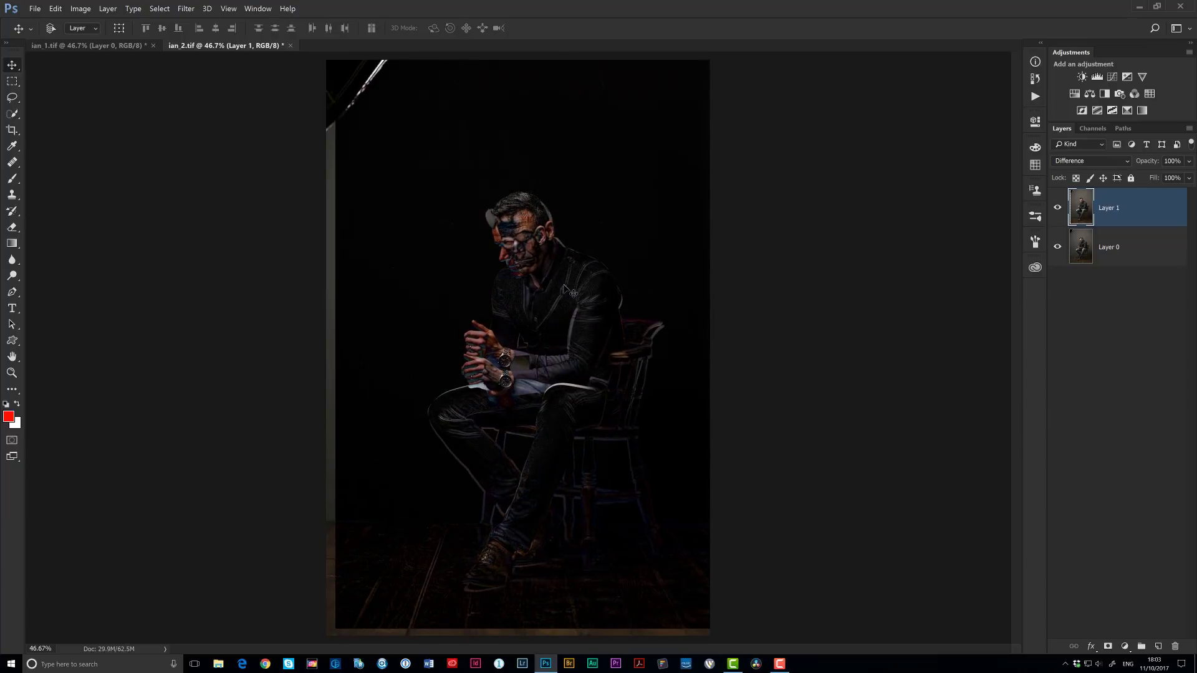
key("Left")
key("Left")
key("Right")
left_click_drag(577, 291, 573, 293)
Step: Return Layer 1 to Normal blending, then step back to the single-layer second shot
left_click(1088, 164)
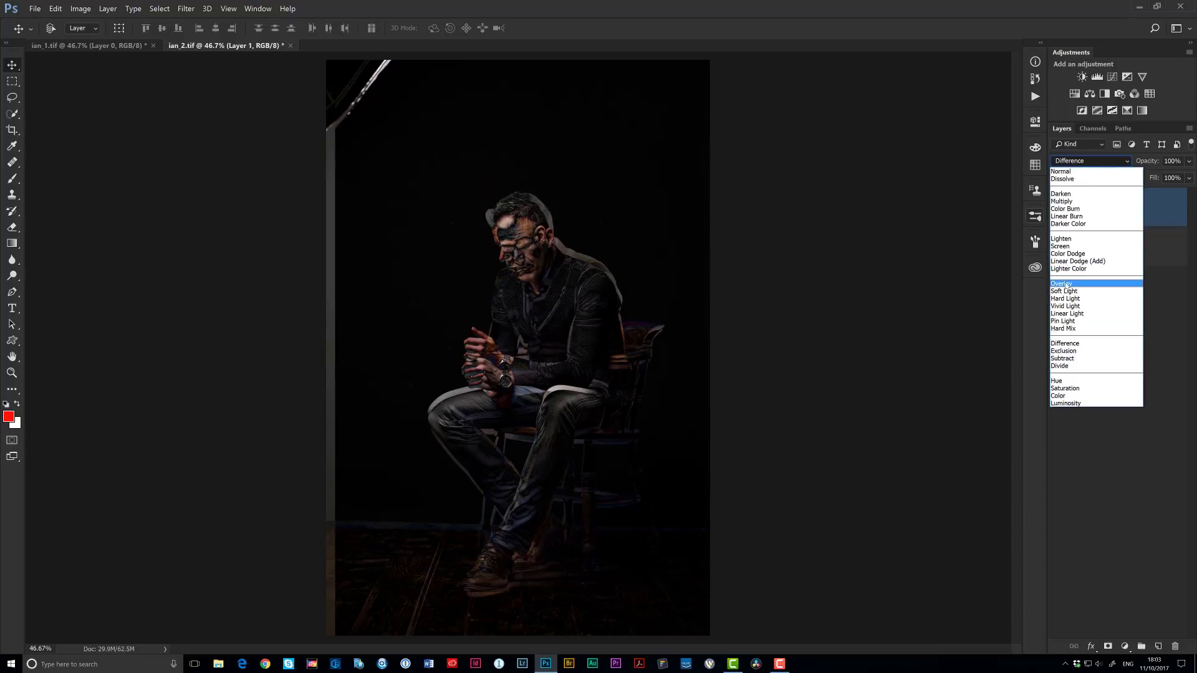
left_click(1061, 172)
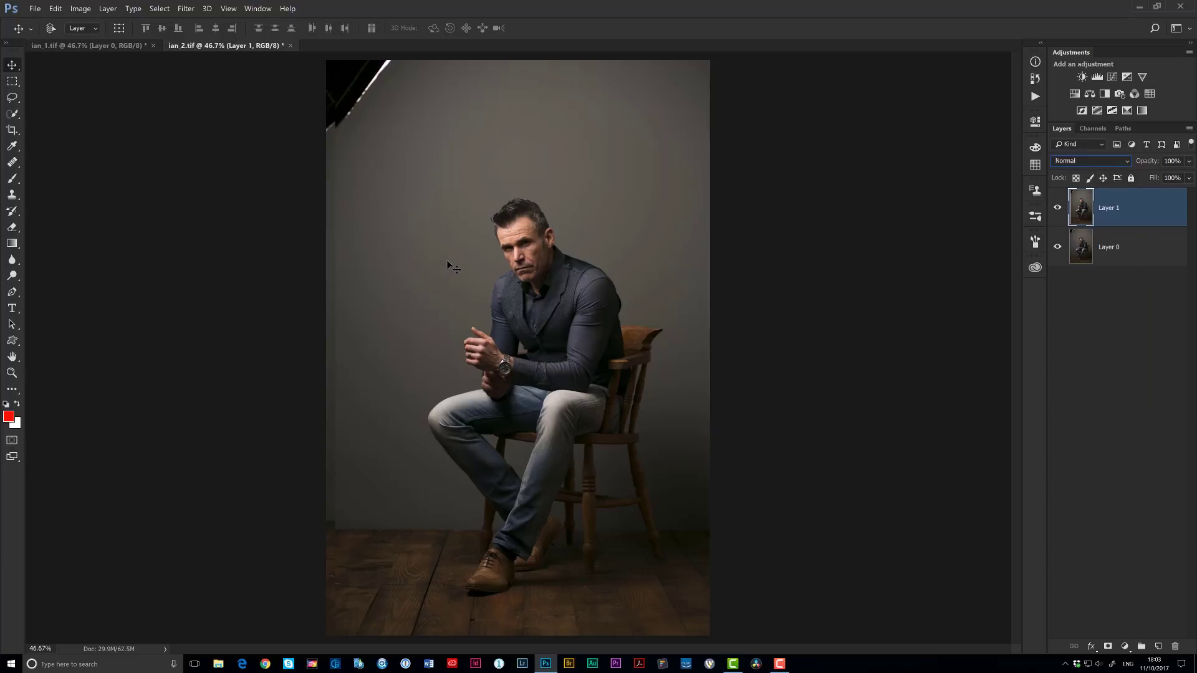
key("ctrl+z")
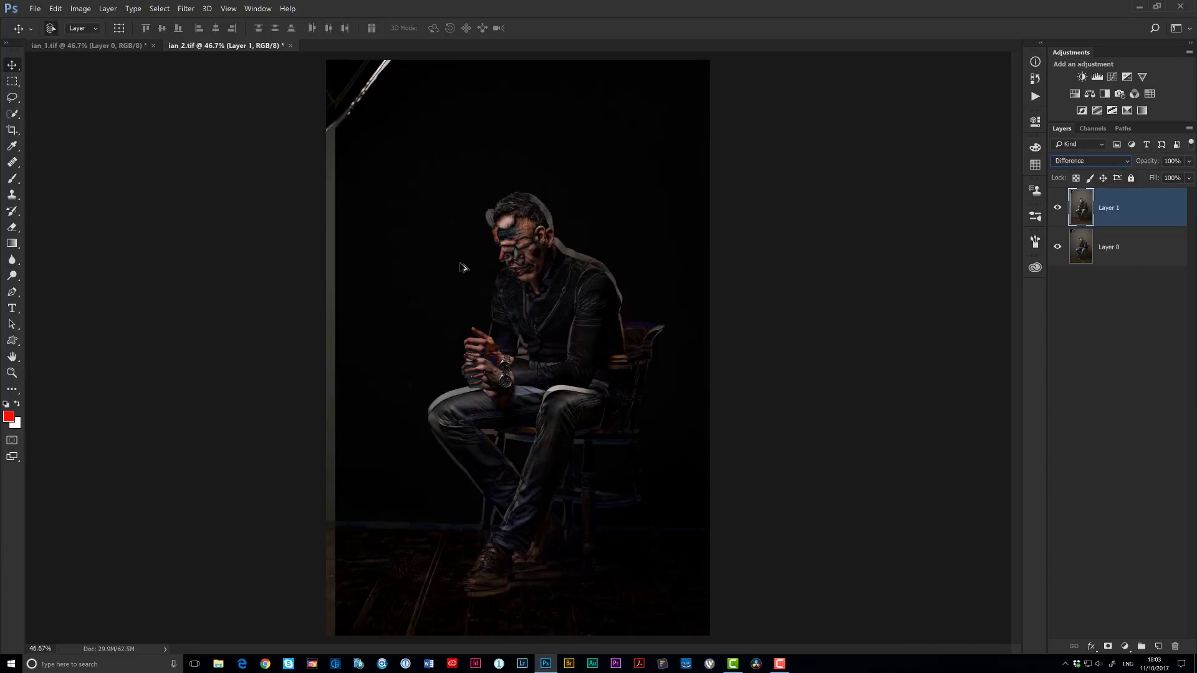
key("ctrl+alt+z")
key("ctrl+alt+z")
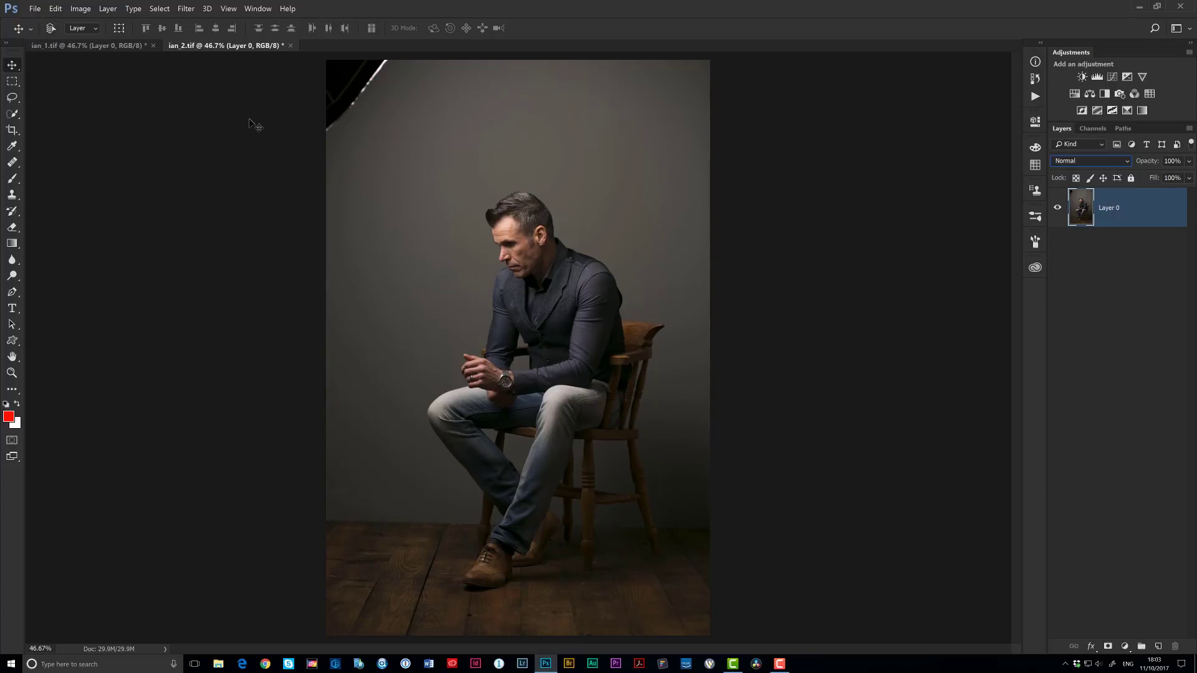
Step: Open File > Scripts > Load Files into Stack from the first portrait shot
key("ctrl+Tab")
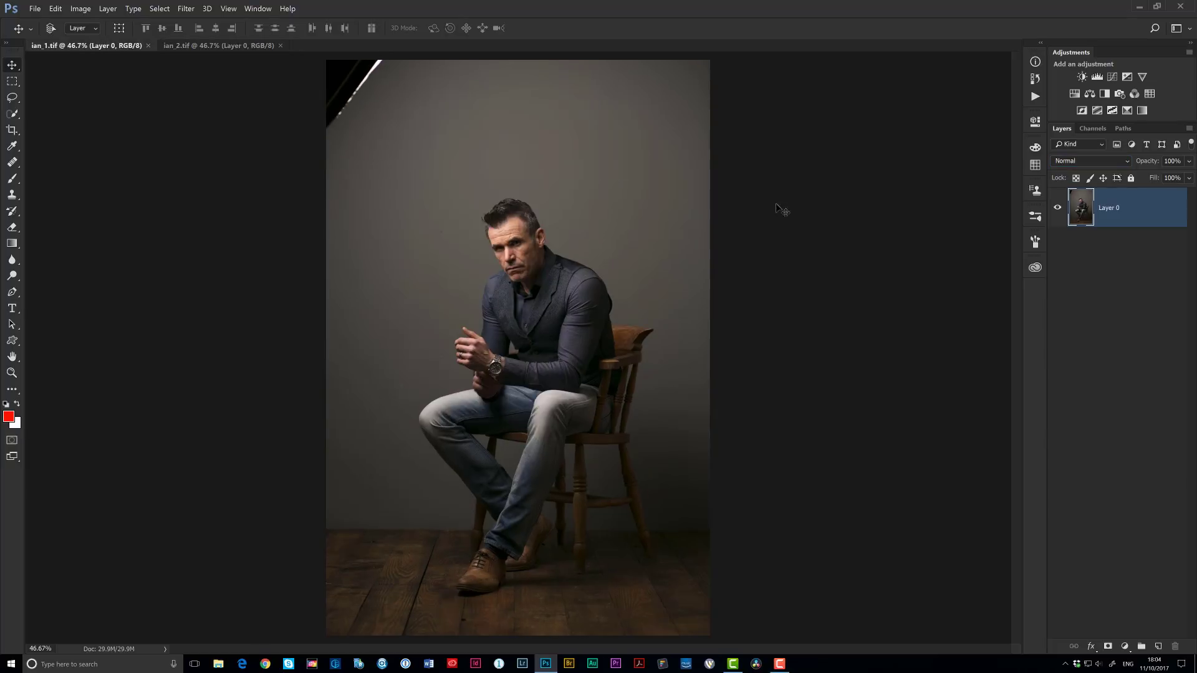
left_click(35, 9)
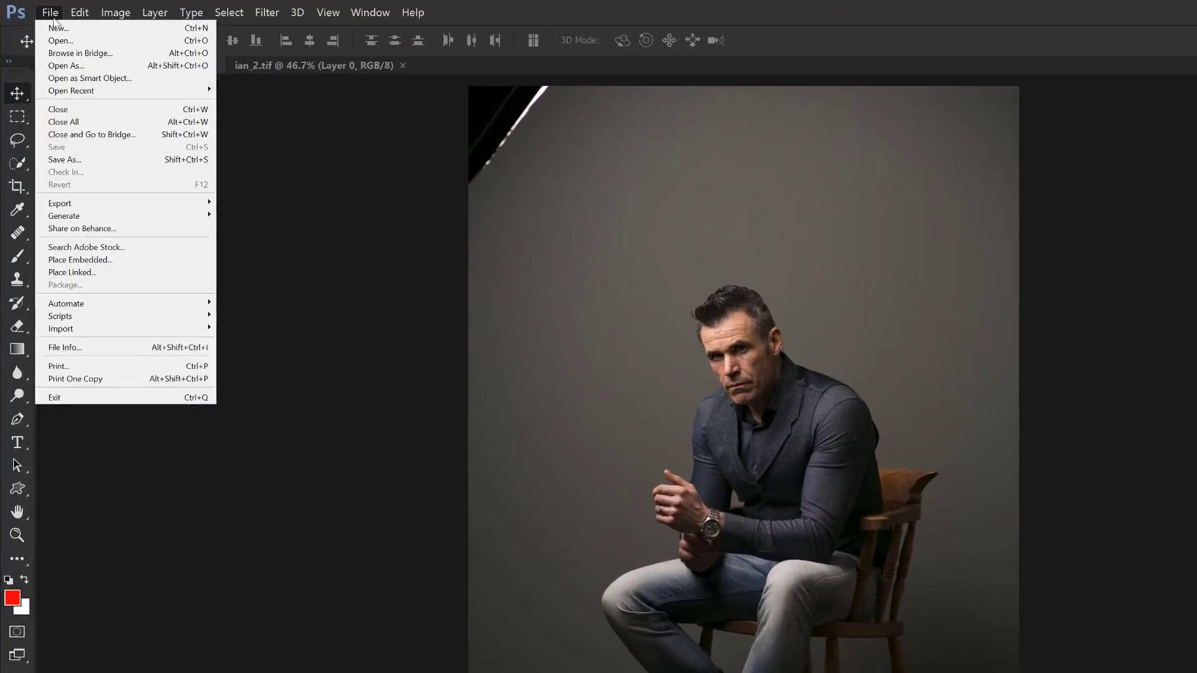
mouse_move(57, 217)
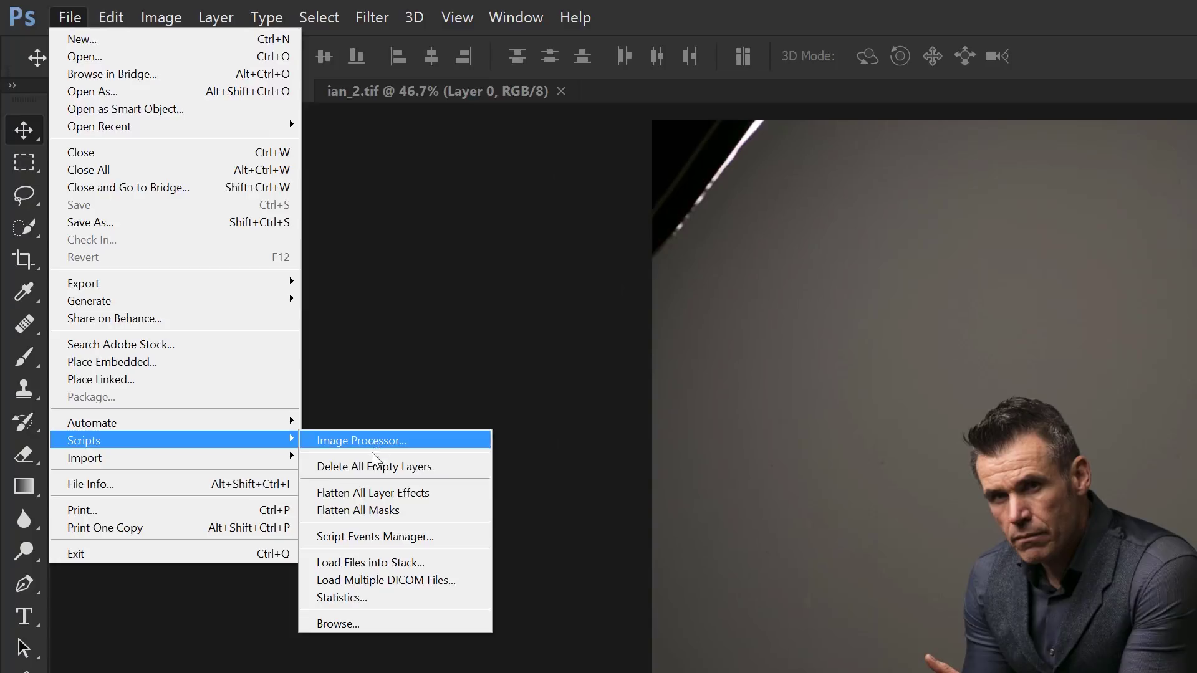
left_click(446, 561)
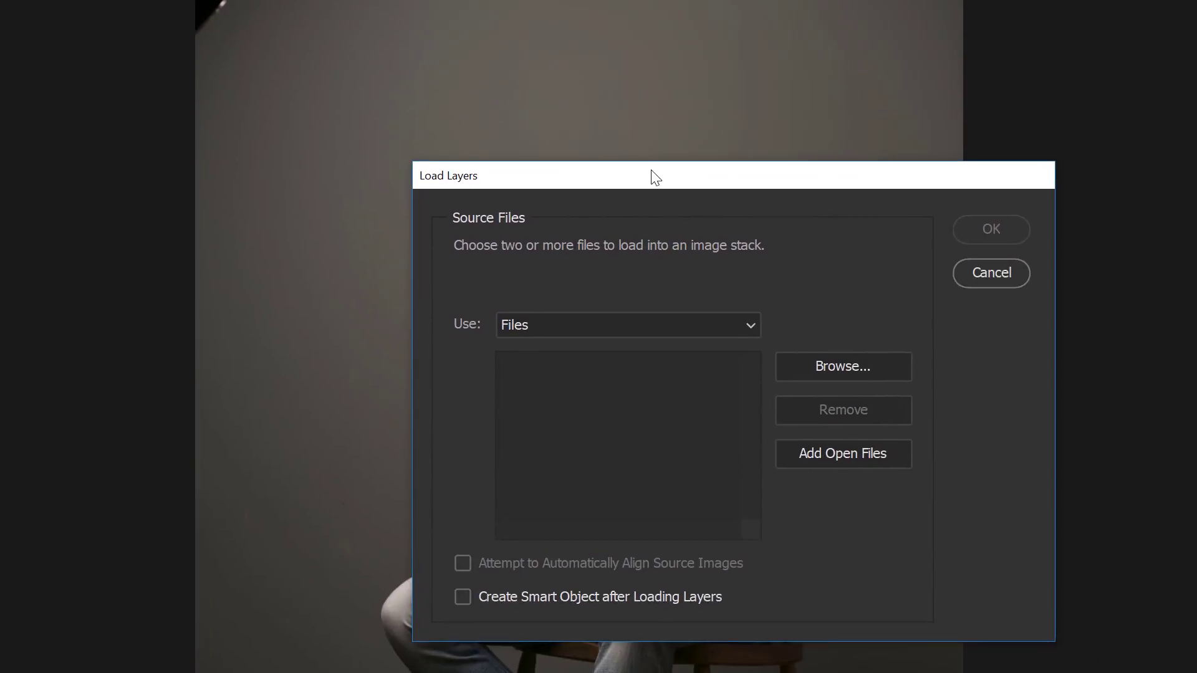
left_click_drag(655, 178, 504, 90)
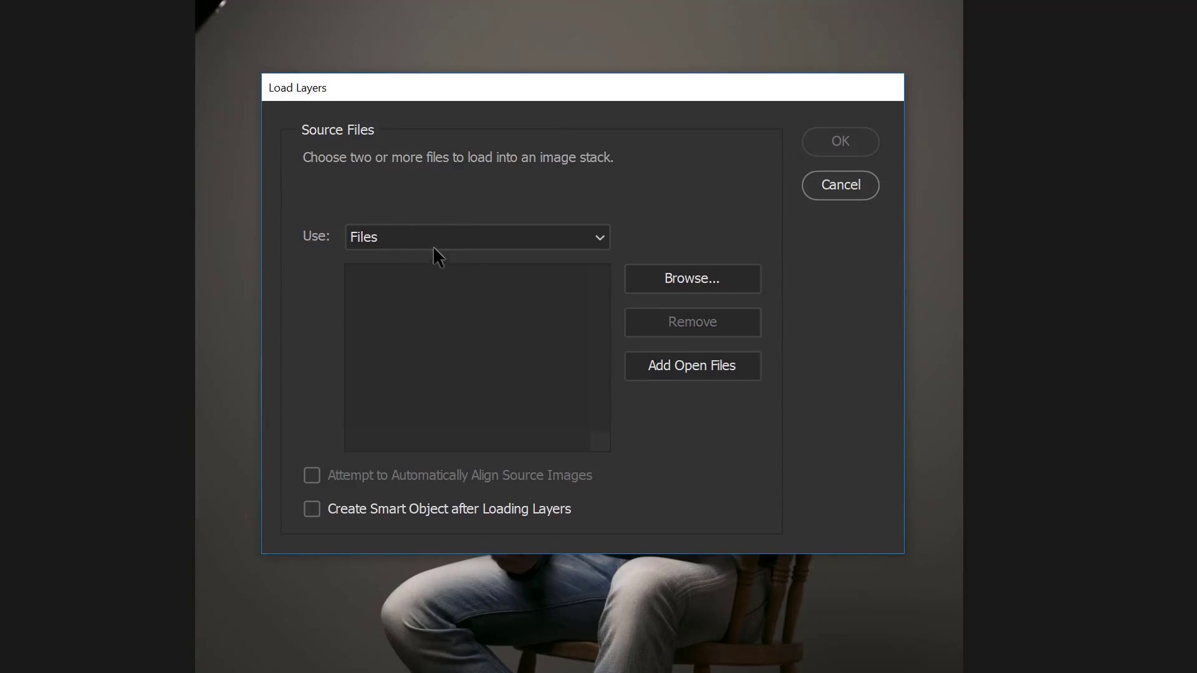
Step: Add both open files, enable Attempt to Automatically Align Source Images, and load the stack
left_click(398, 239)
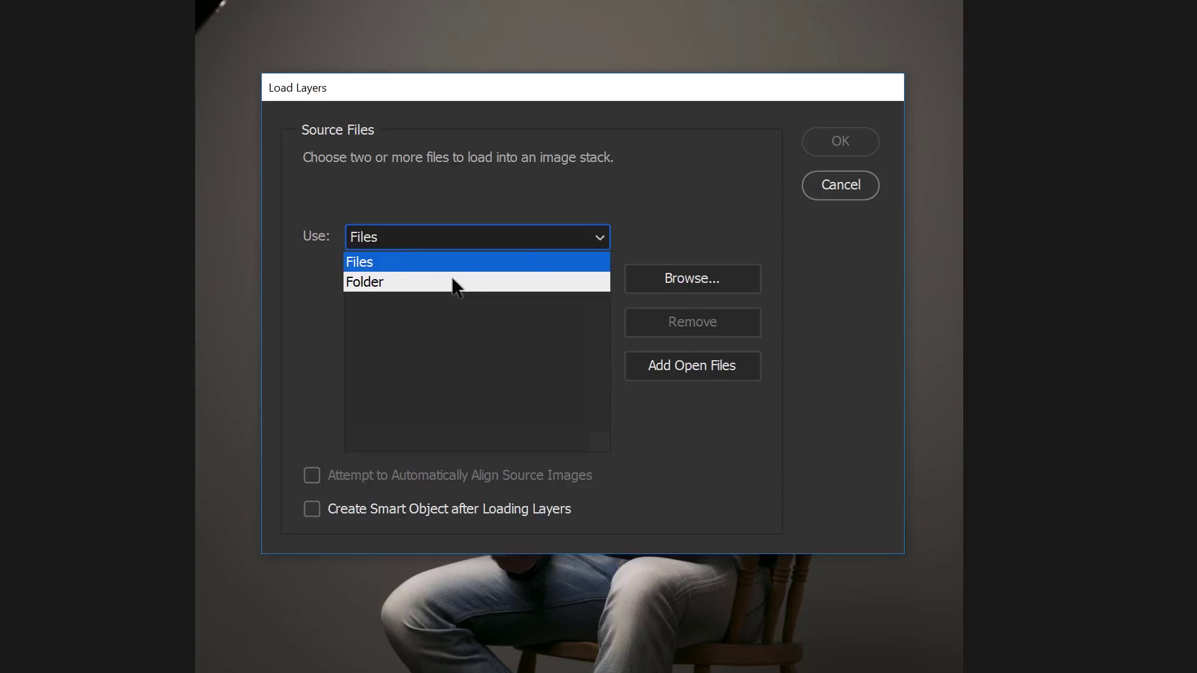
left_click(649, 186)
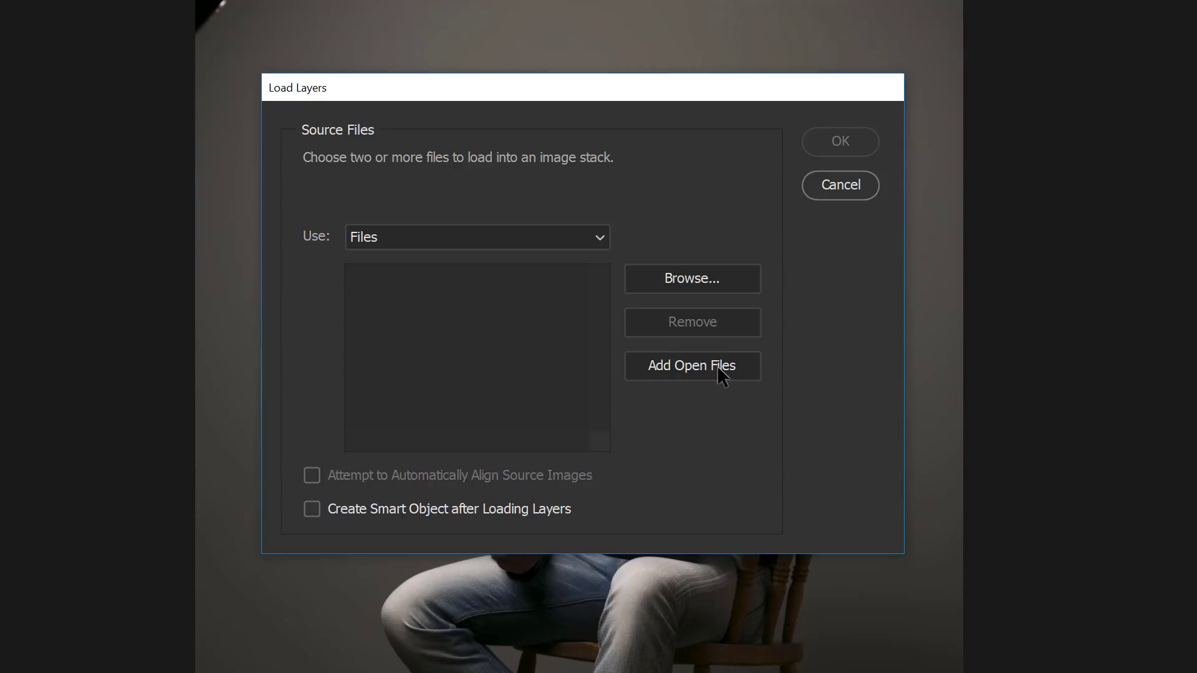
left_click(692, 365)
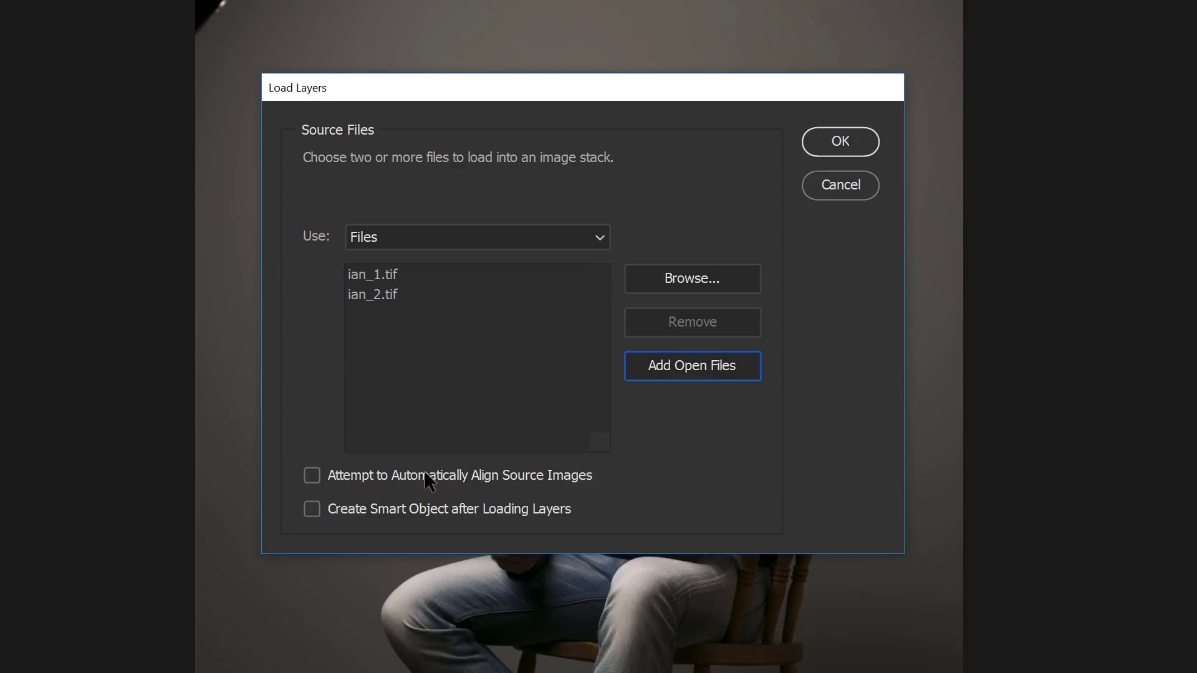
left_click(311, 476)
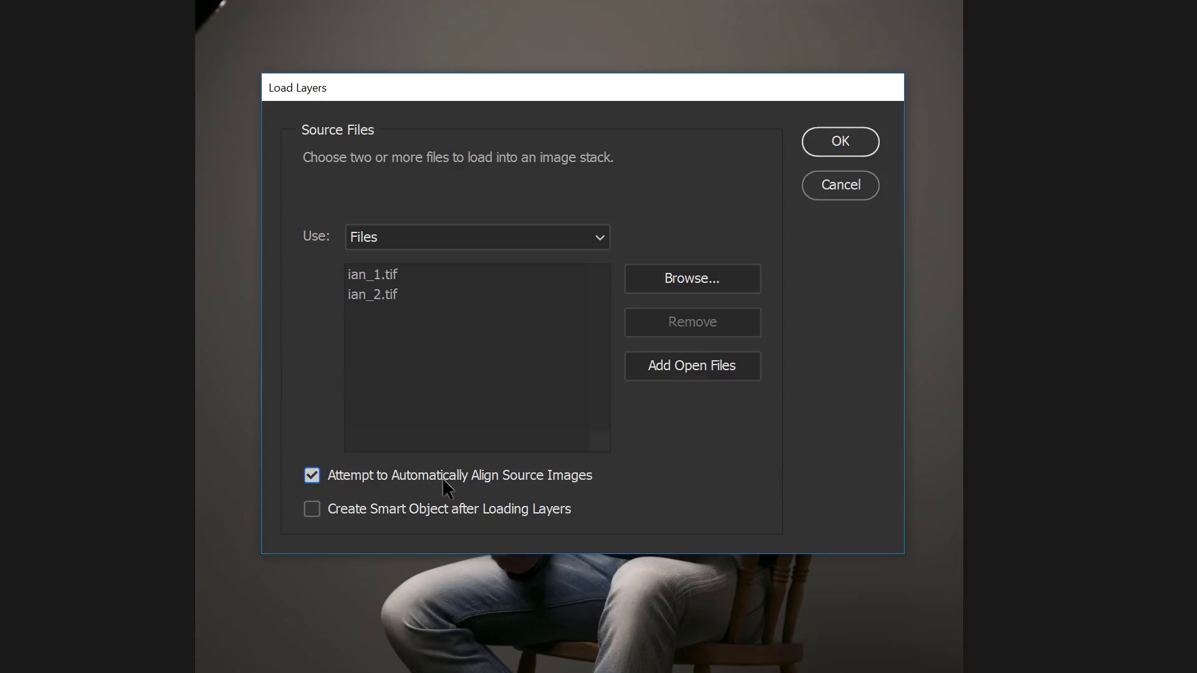
left_click(842, 141)
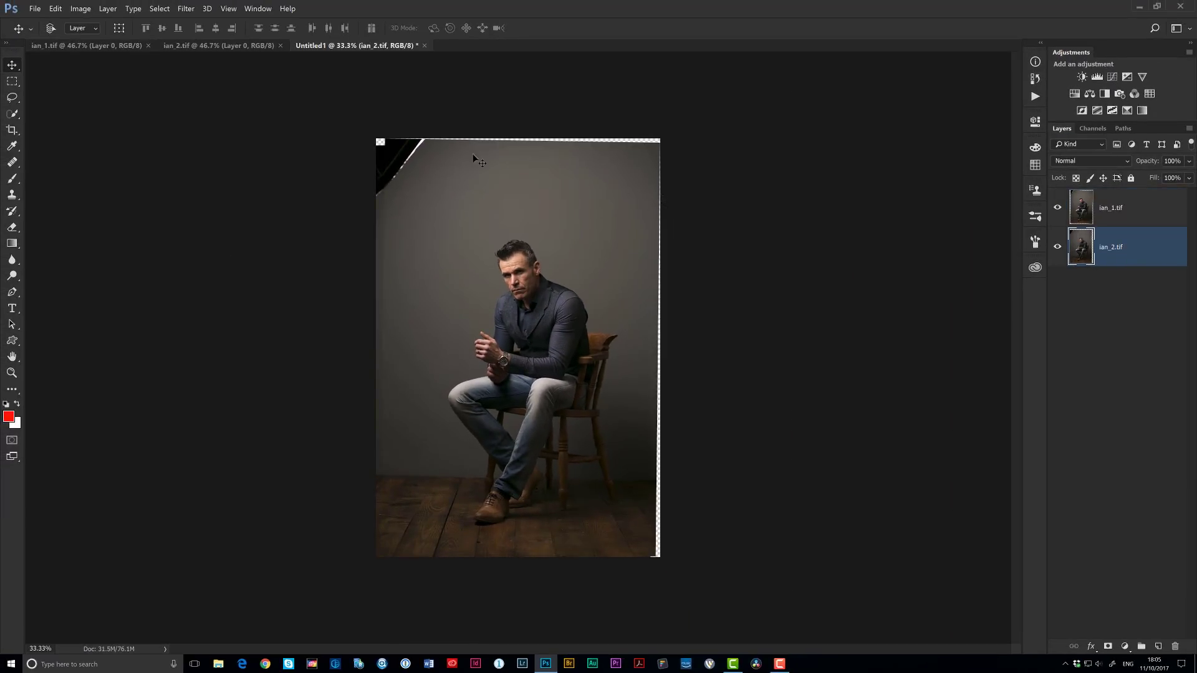
left_click(77, 45)
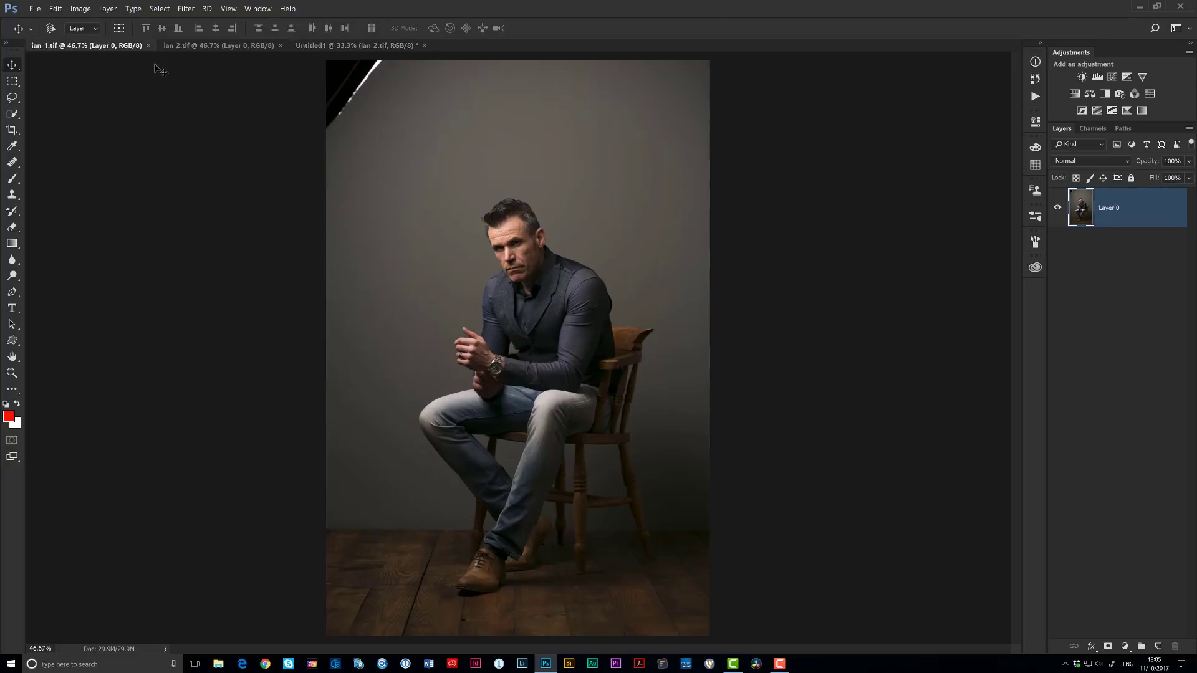
left_click(201, 46)
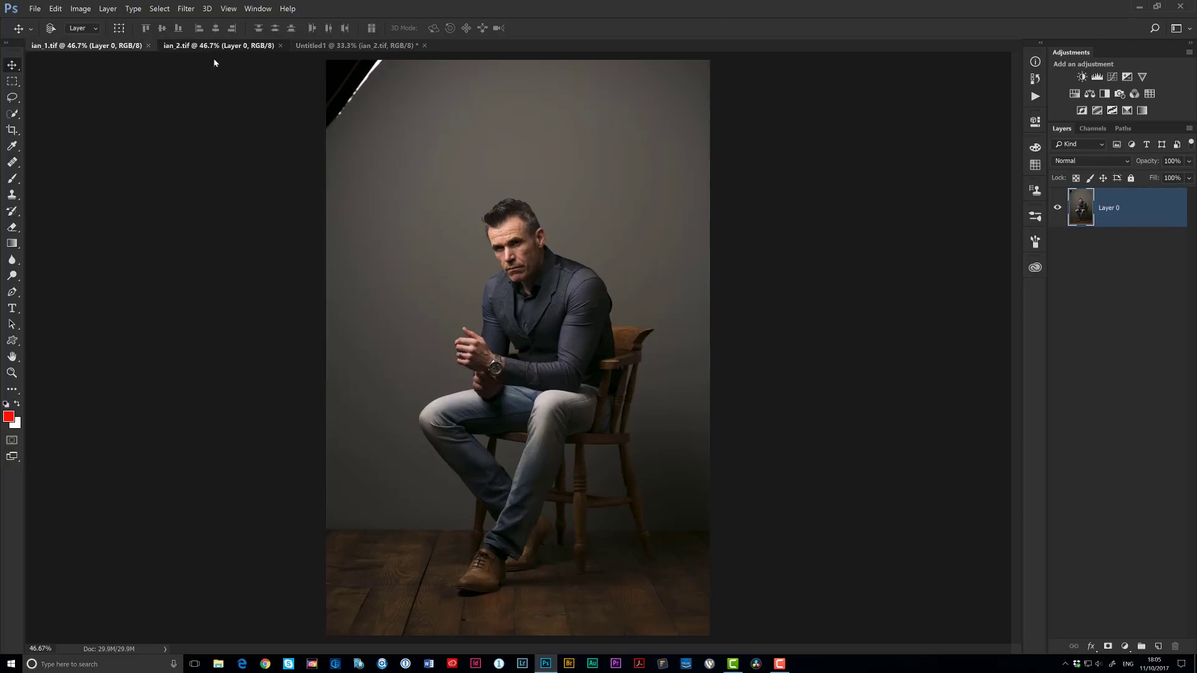
left_click(351, 46)
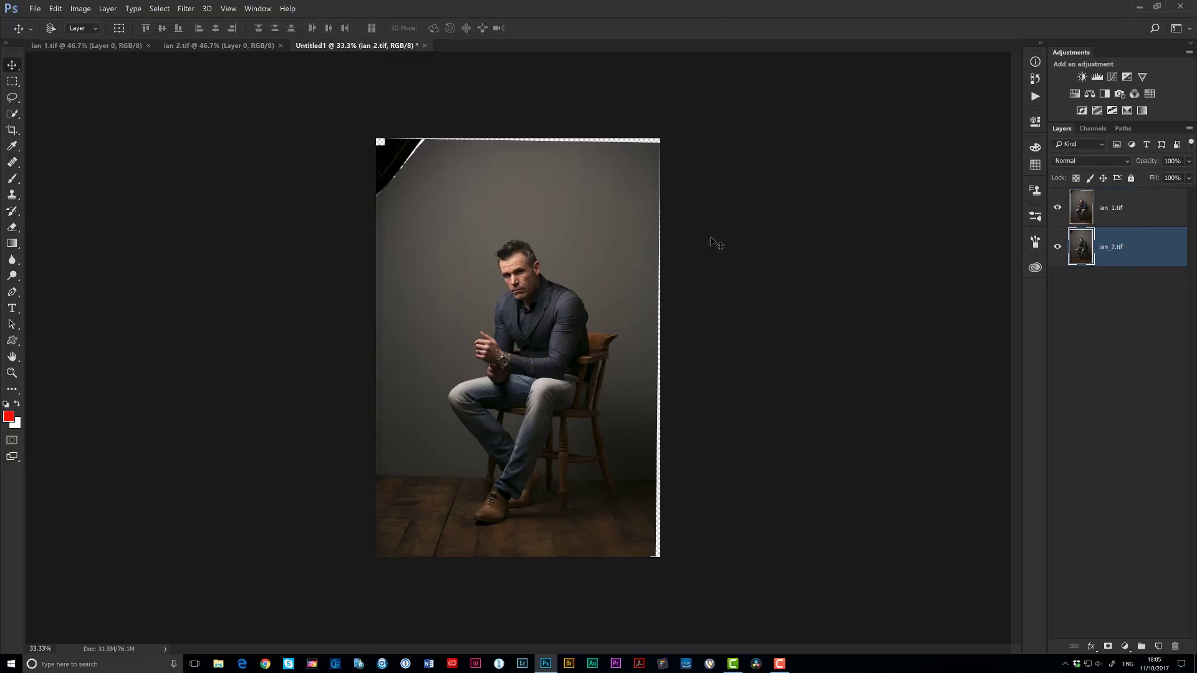
double_click(12, 357)
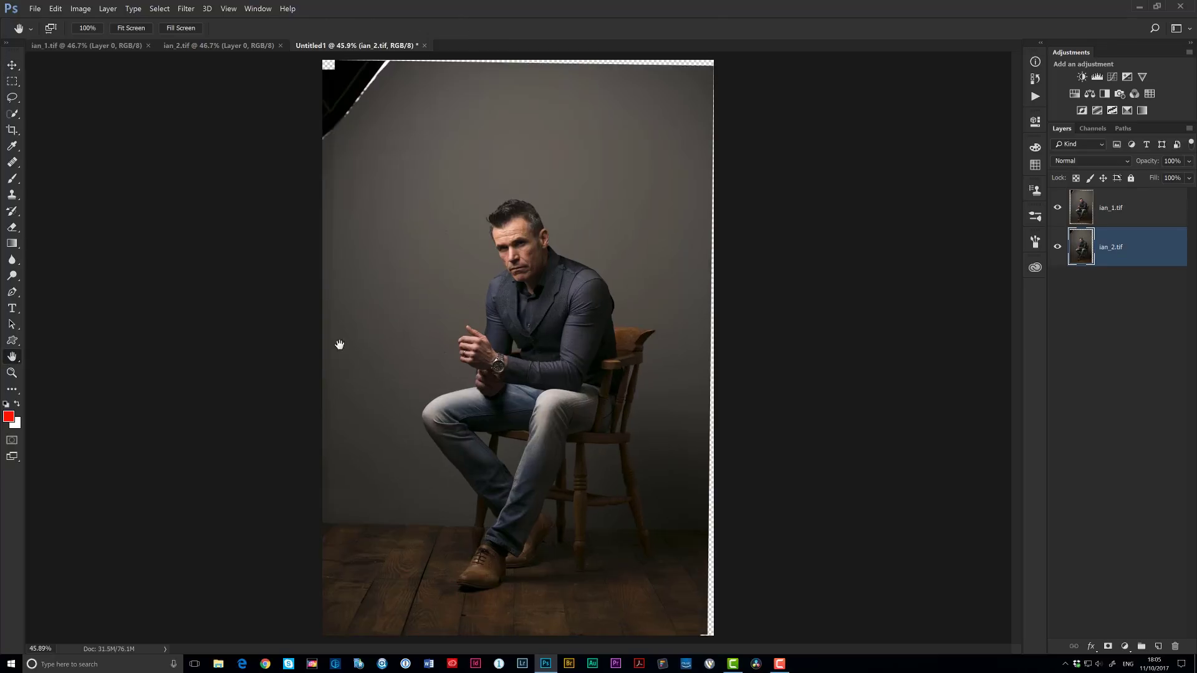
left_click(1083, 206)
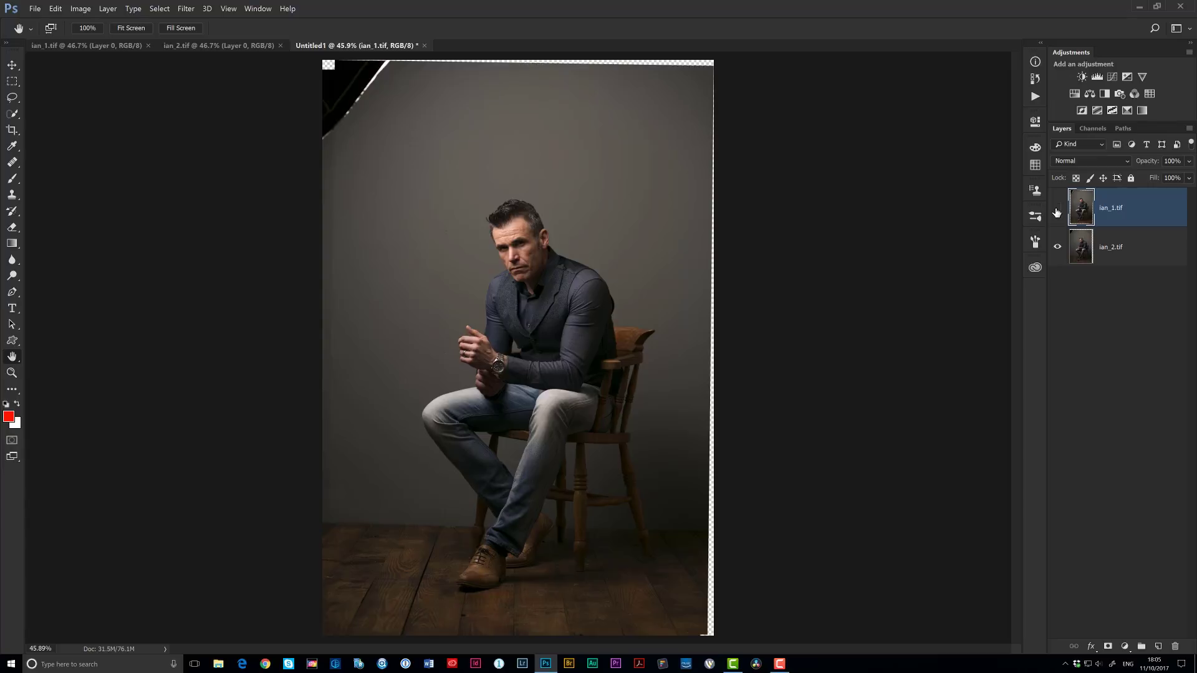
left_click(1057, 210)
left_click(1056, 211)
left_click(1056, 210)
left_click(1055, 211)
left_click(1054, 211)
left_click(1055, 211)
left_click(1054, 210)
left_click(1054, 211)
left_click(1053, 210)
left_click(1054, 211)
left_click(1054, 212)
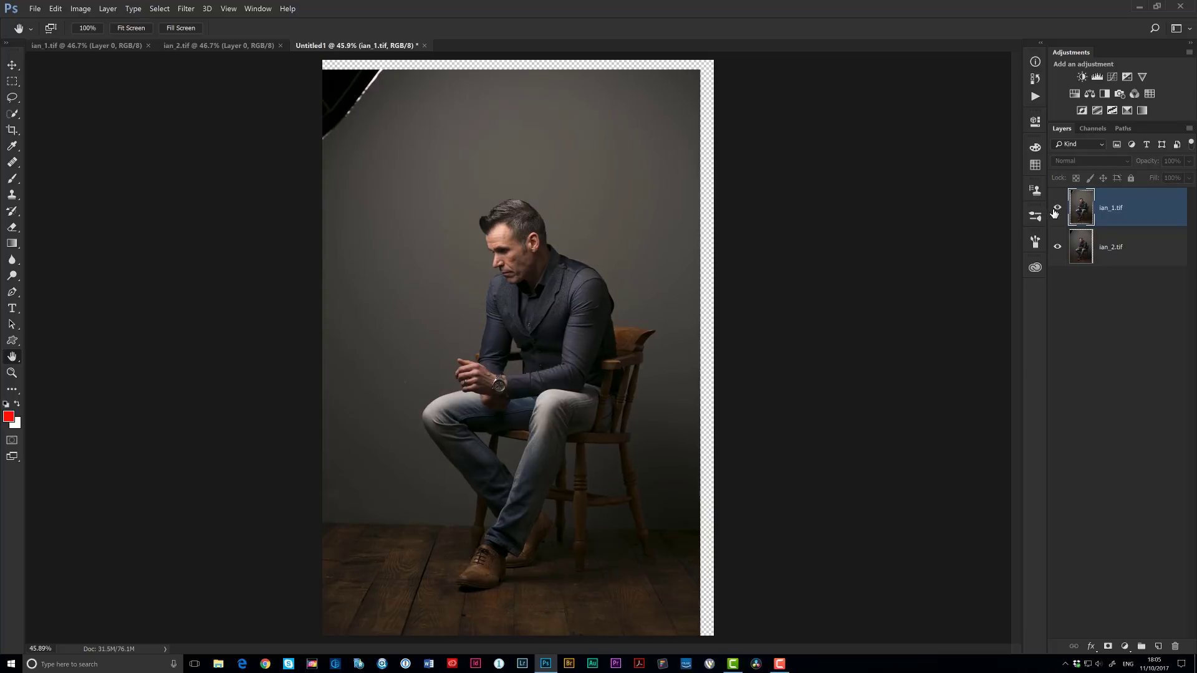
left_click(1054, 211)
left_click(1054, 211)
left_click(1054, 211)
left_click(1054, 212)
left_click(1055, 212)
left_click(1055, 212)
left_click(1056, 214)
left_click(1058, 215)
left_click(1057, 213)
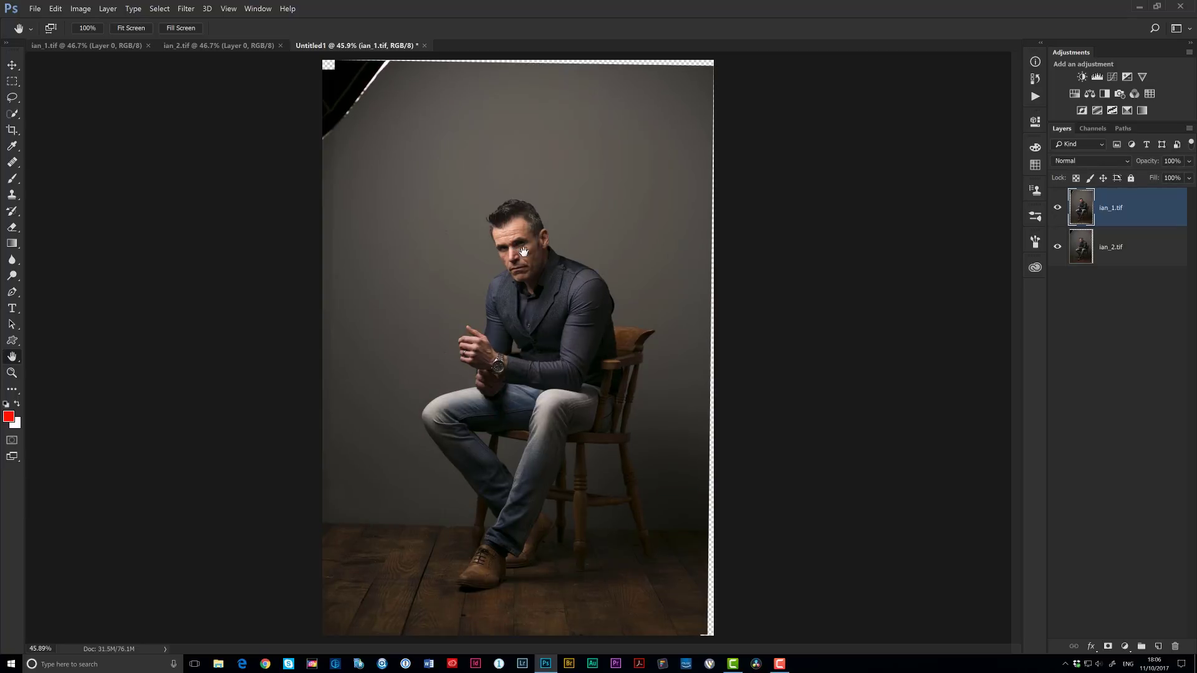
left_click(1085, 254)
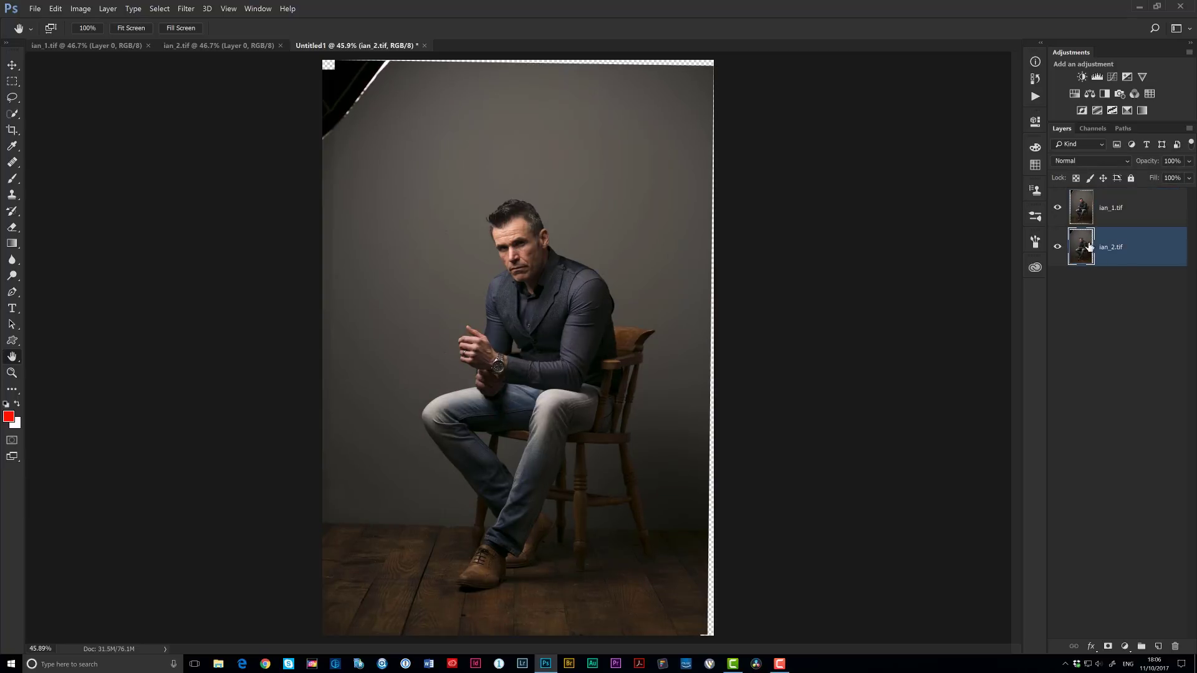
left_click(1058, 220)
Step: Move the ian_2.tif layer above ian_1.tif and toggle its visibility to check
left_click(1060, 214)
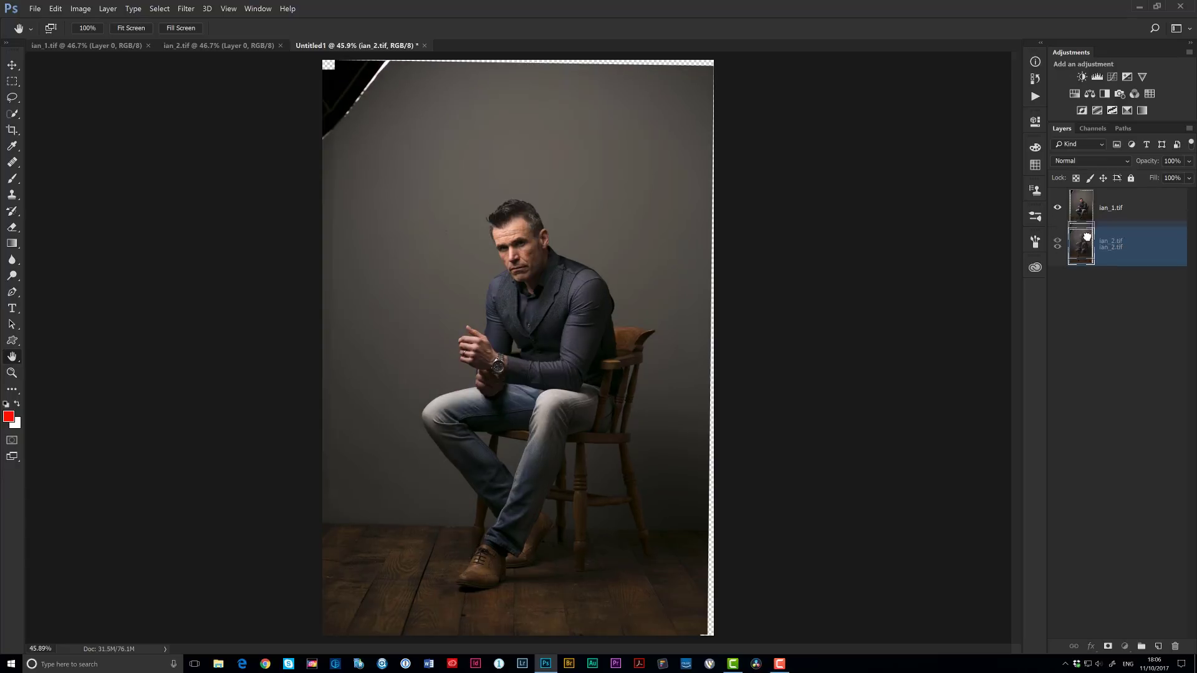
left_click(1089, 202, "shift")
left_click_drag(1090, 185, 1094, 194)
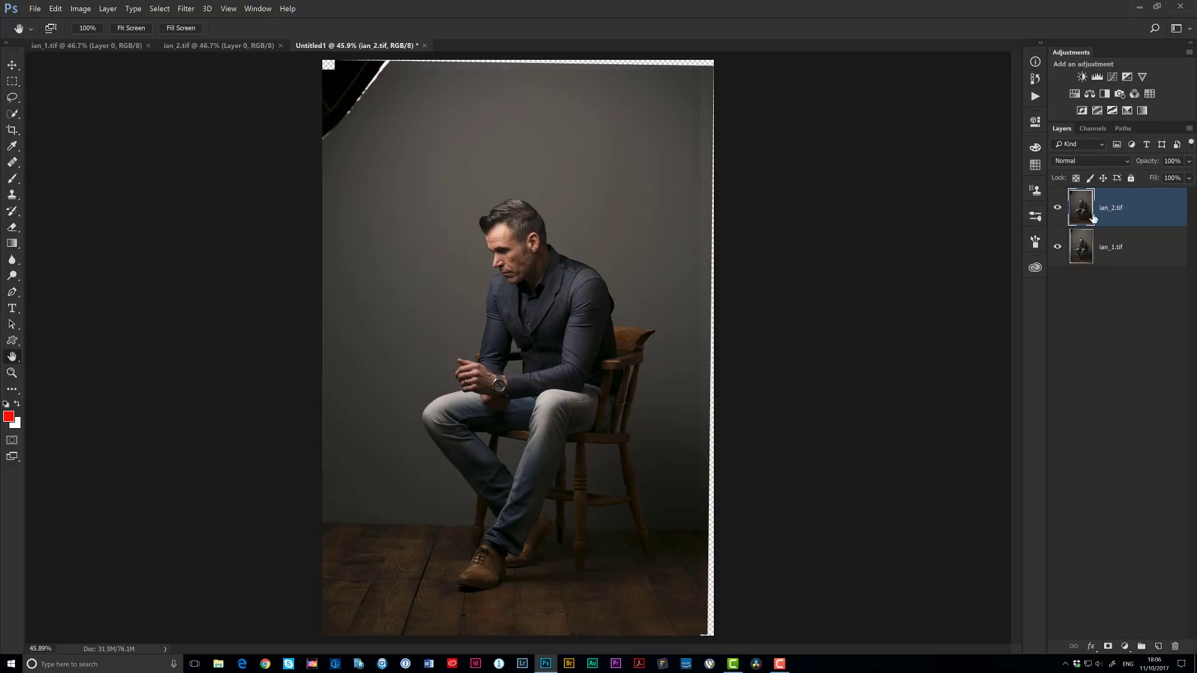
left_click(1057, 209)
left_click(1059, 211)
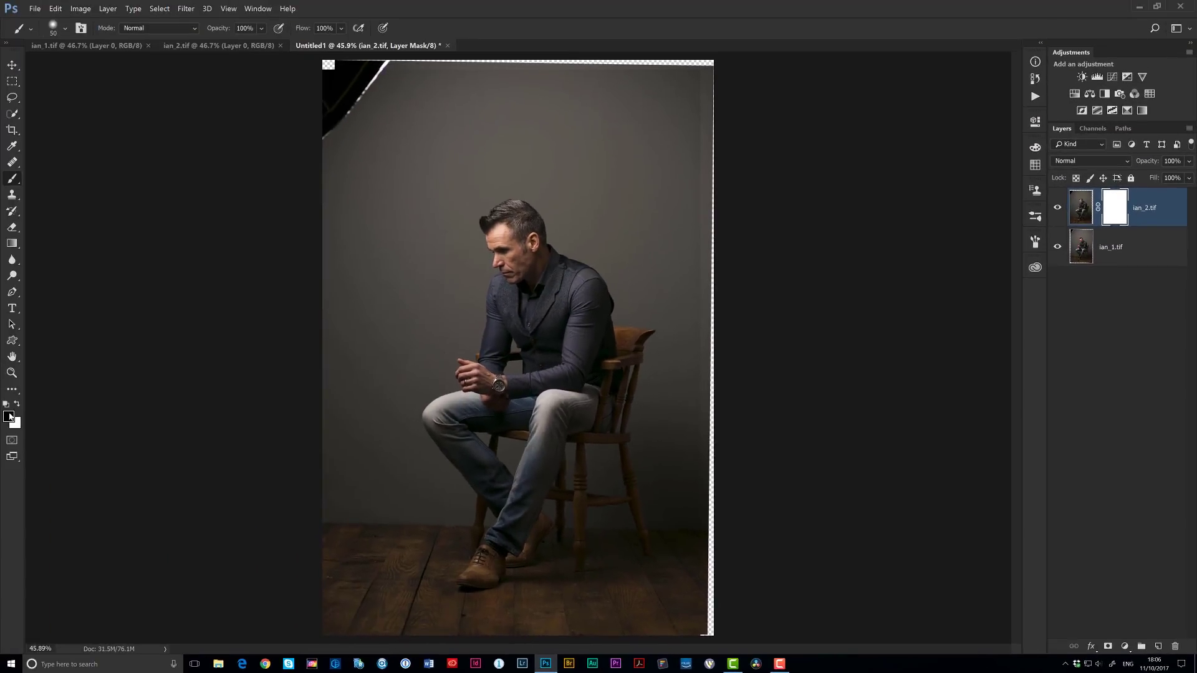
Step: Paint ian_1.tif's camera-facing head into the mask with a soft 4%-hardness, 100 px brush
right_click(564, 236)
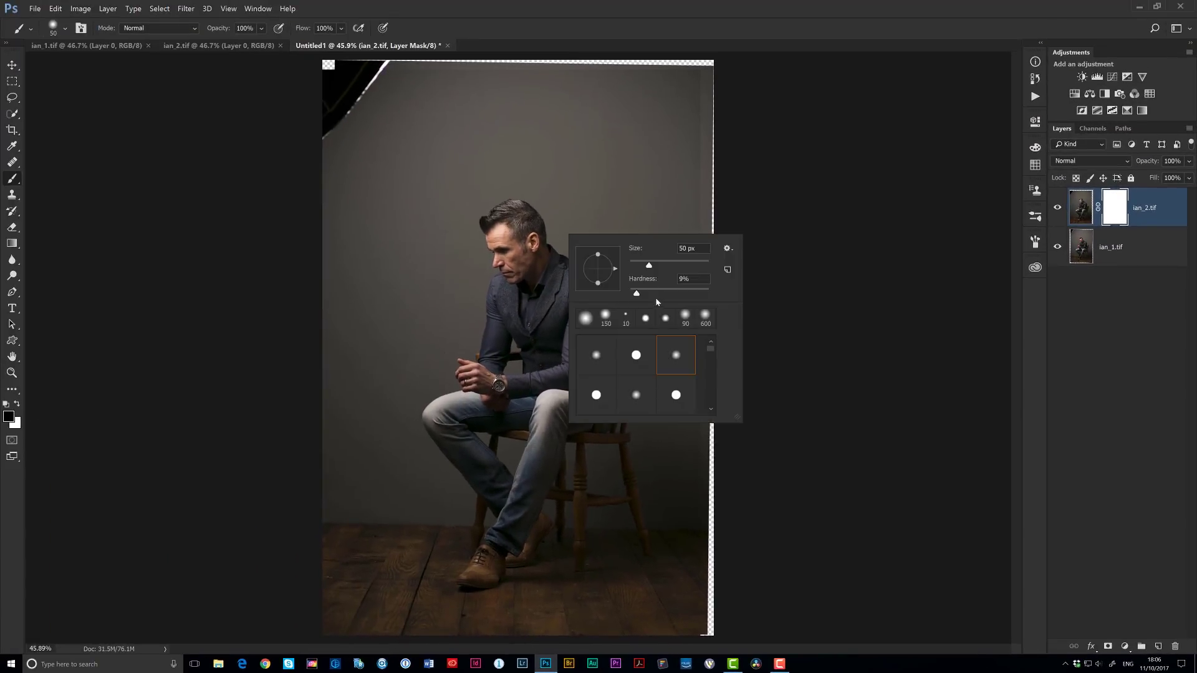
left_click_drag(637, 296, 633, 293)
left_click(545, 27)
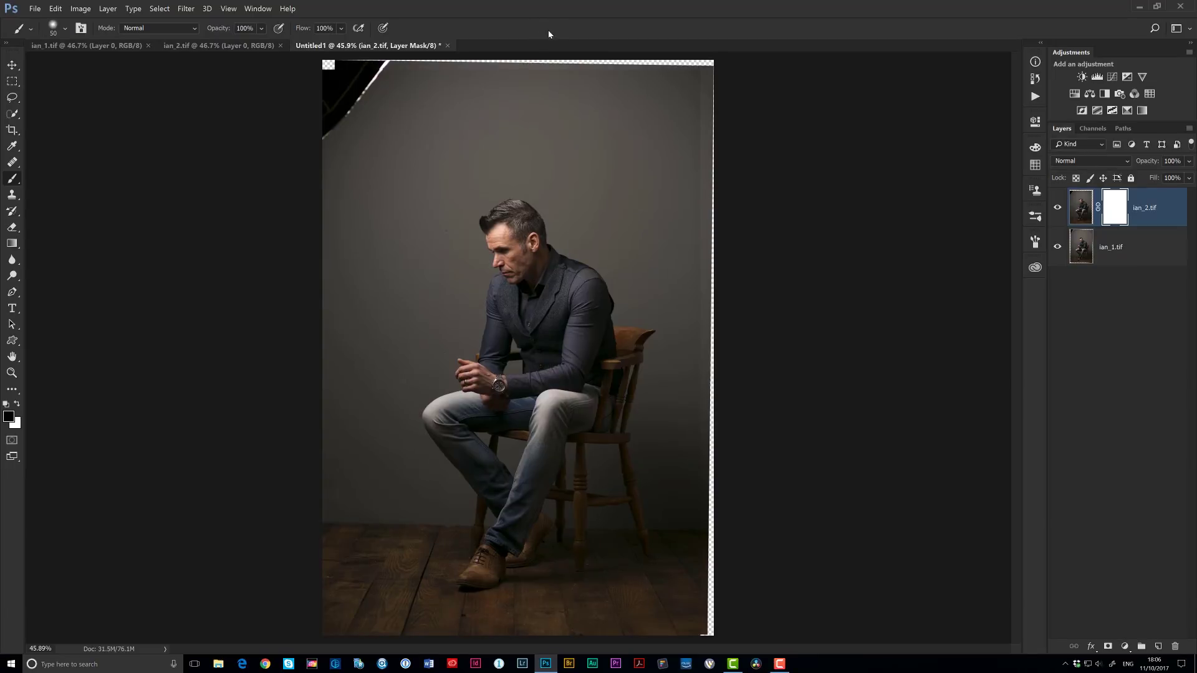
key("bracketright")
key("bracketright")
key("bracketright")
mouse_move(514, 229)
left_mouse_down()
mouse_move(525, 207)
mouse_move(555, 251)
mouse_move(540, 257)
mouse_move(544, 280)
mouse_move(525, 279)
mouse_move(533, 290)
mouse_move(493, 249)
left_mouse_up()
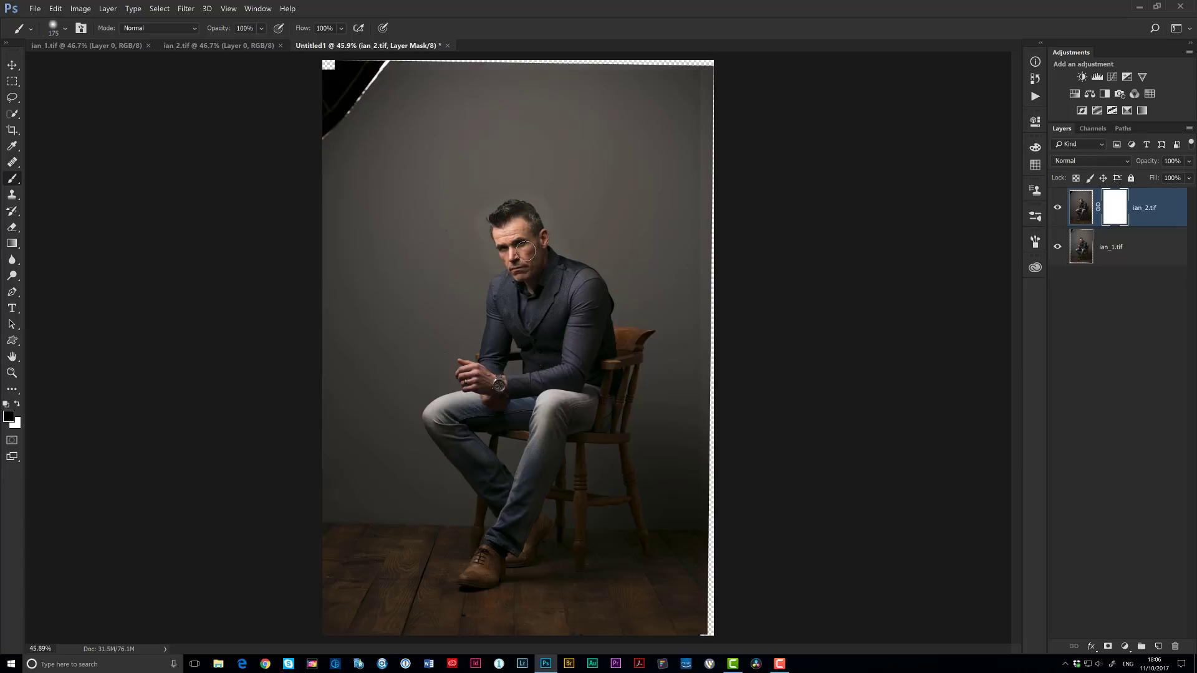
Step: Toggle ian_2.tif on and off to compare before and after, leaving it visible
left_click(1058, 210)
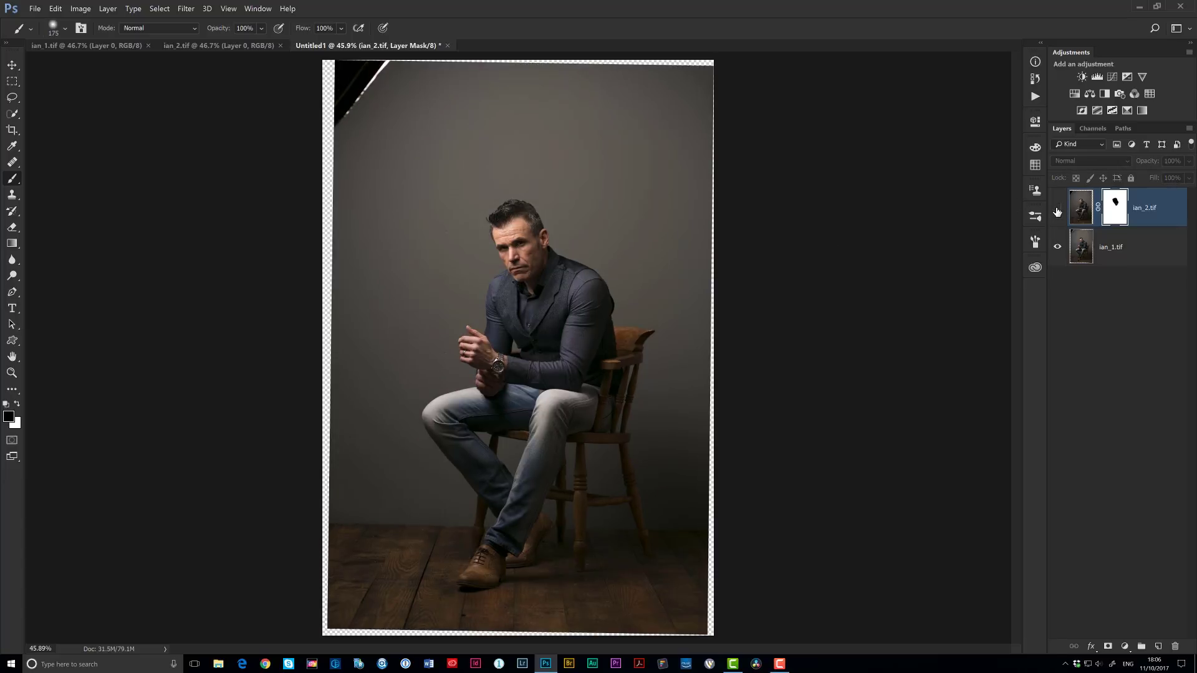
left_click(1058, 211)
left_click(1057, 211)
left_click(1057, 213)
left_click(1057, 212)
left_click(1057, 212)
left_click(1057, 212)
left_click(1057, 213)
left_click(1057, 213)
left_click(1057, 213)
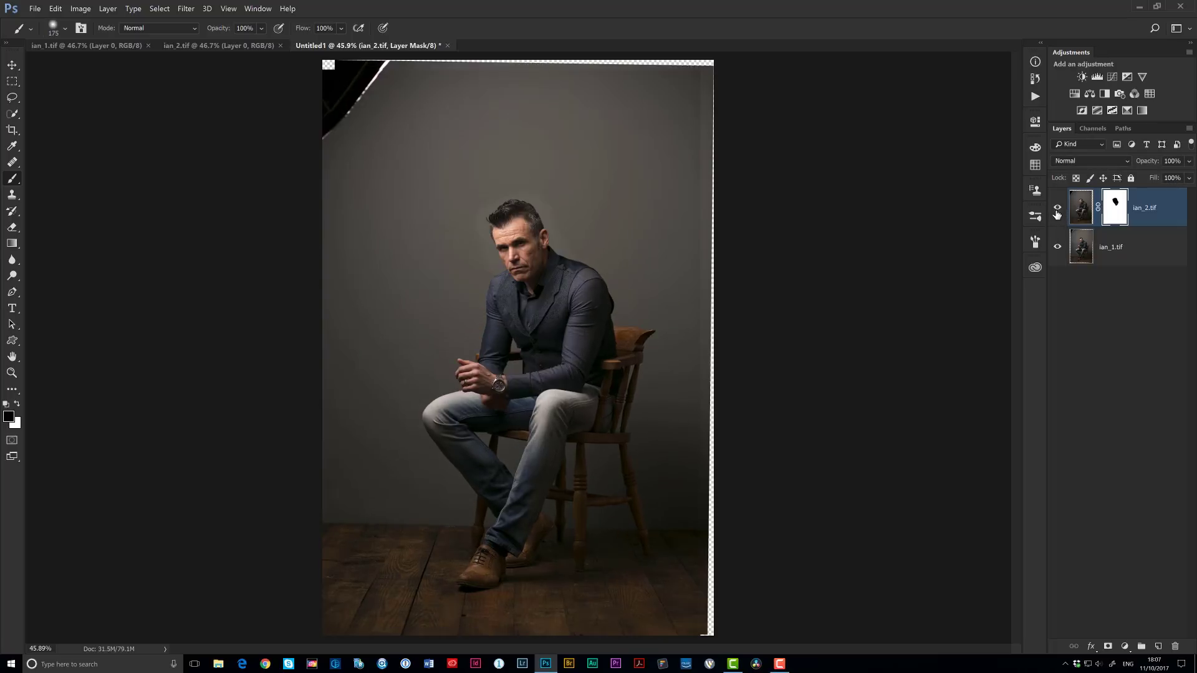
left_click(1057, 213)
left_click(1057, 212)
Step: Zoom in on the man's face and add a new empty Layer 1
left_click_drag(495, 255, 515, 265)
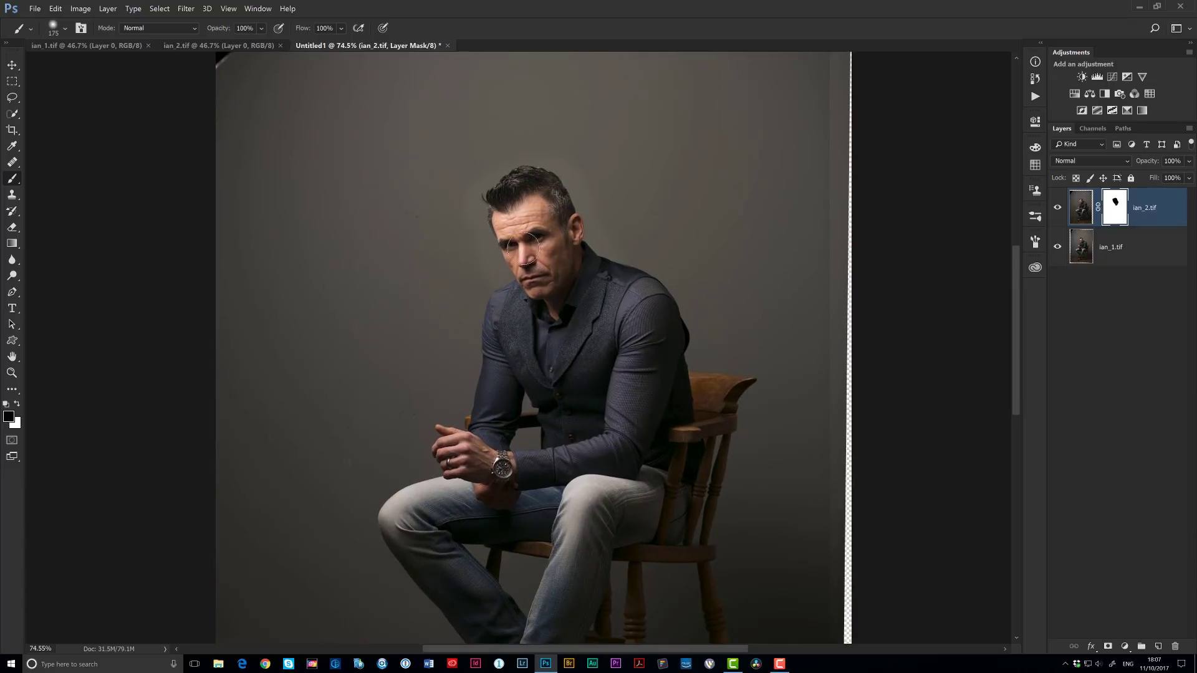
left_click(1158, 647)
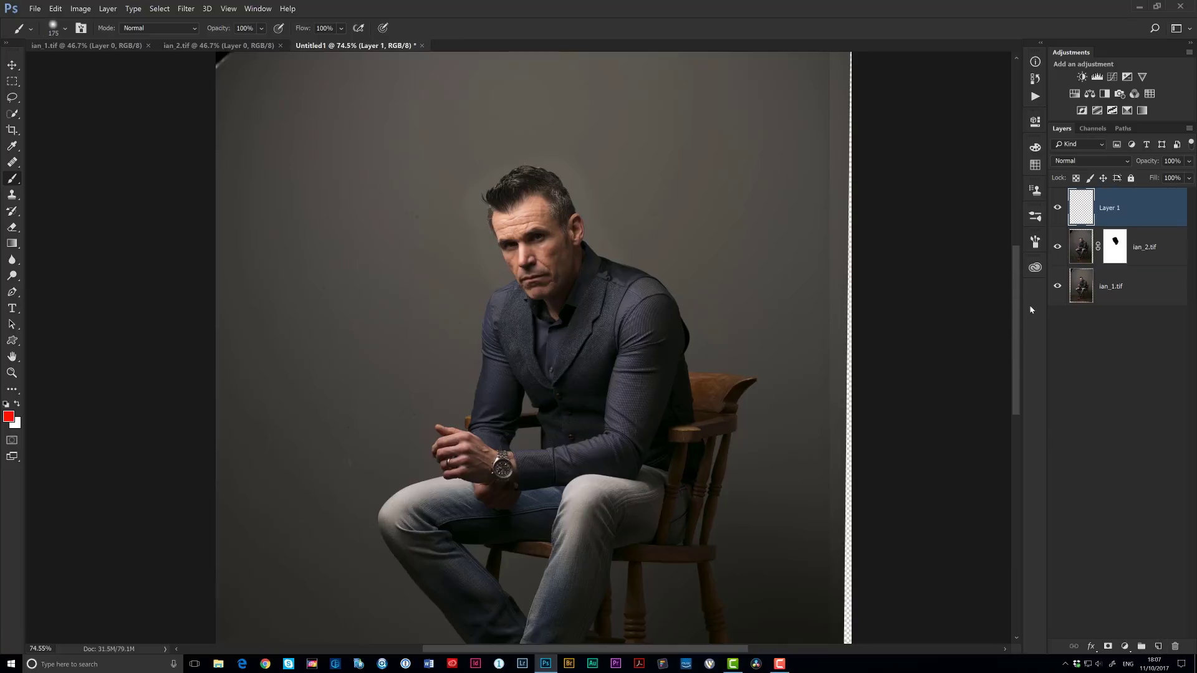
Step: Clone clean backdrop over the area above the head with Clone Stamp sampling All Layers
key("s")
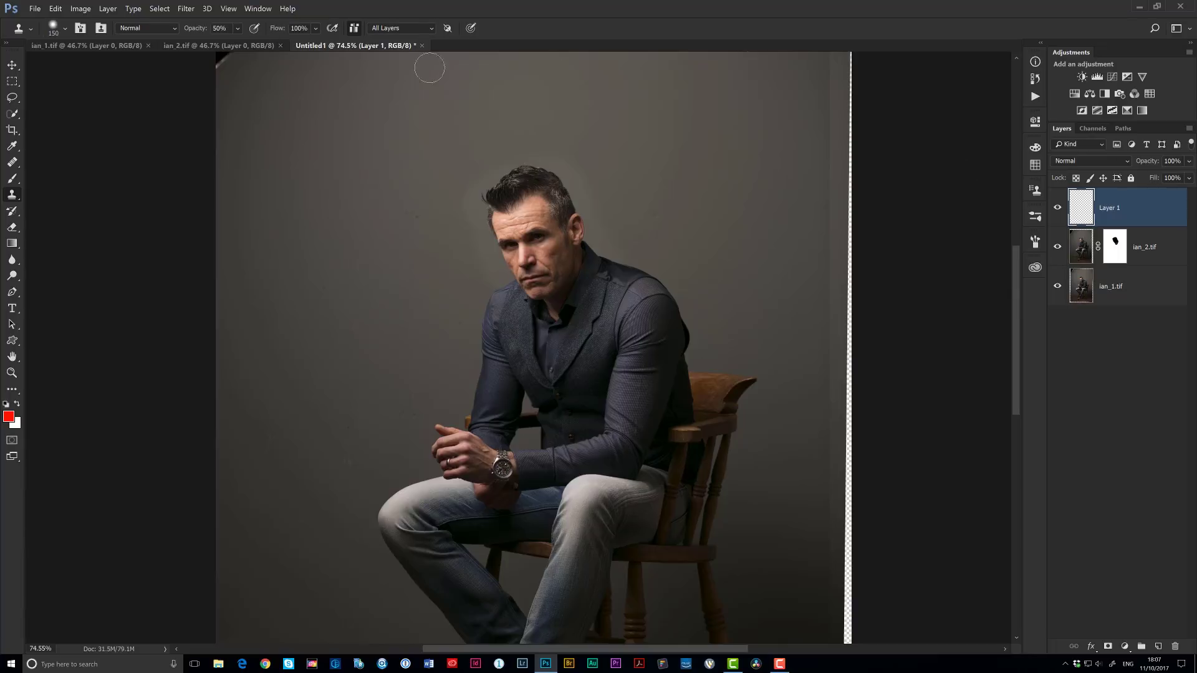
left_click(402, 29)
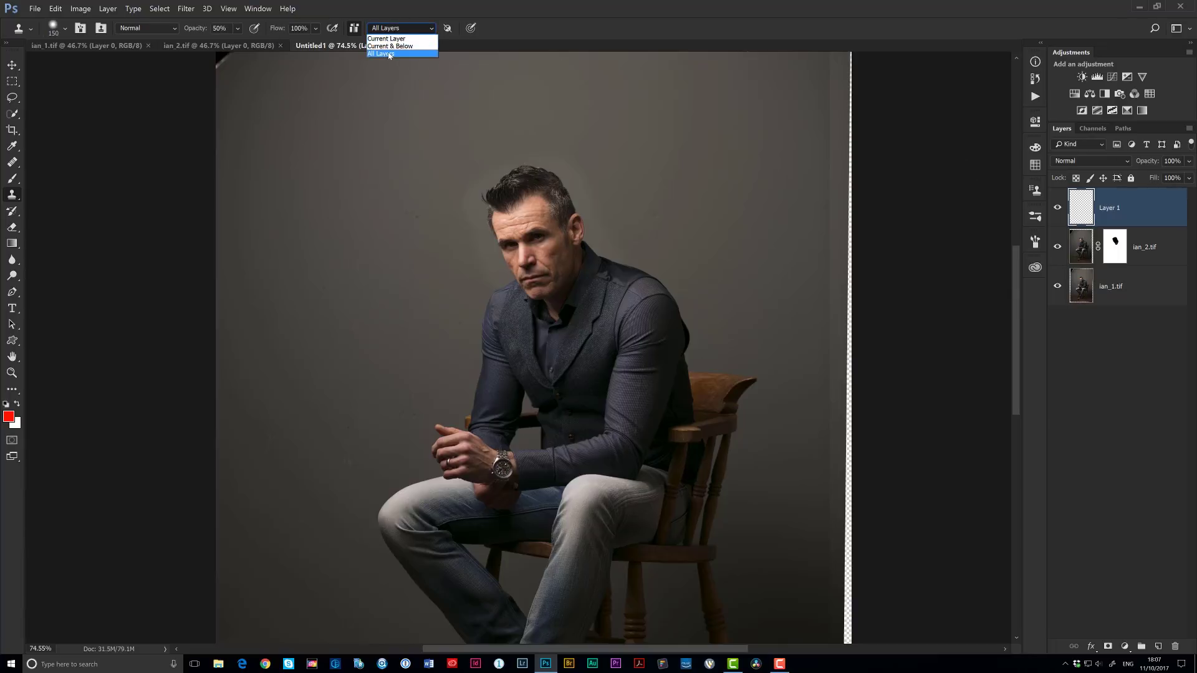
left_click(392, 53)
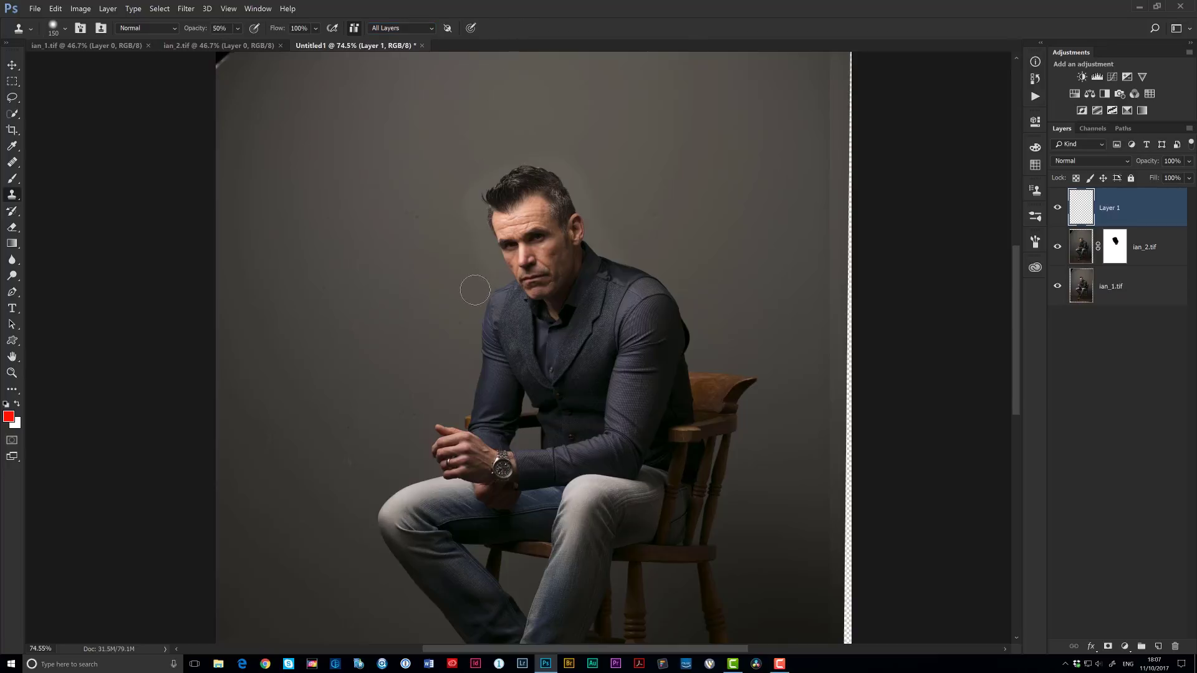
key("alt")
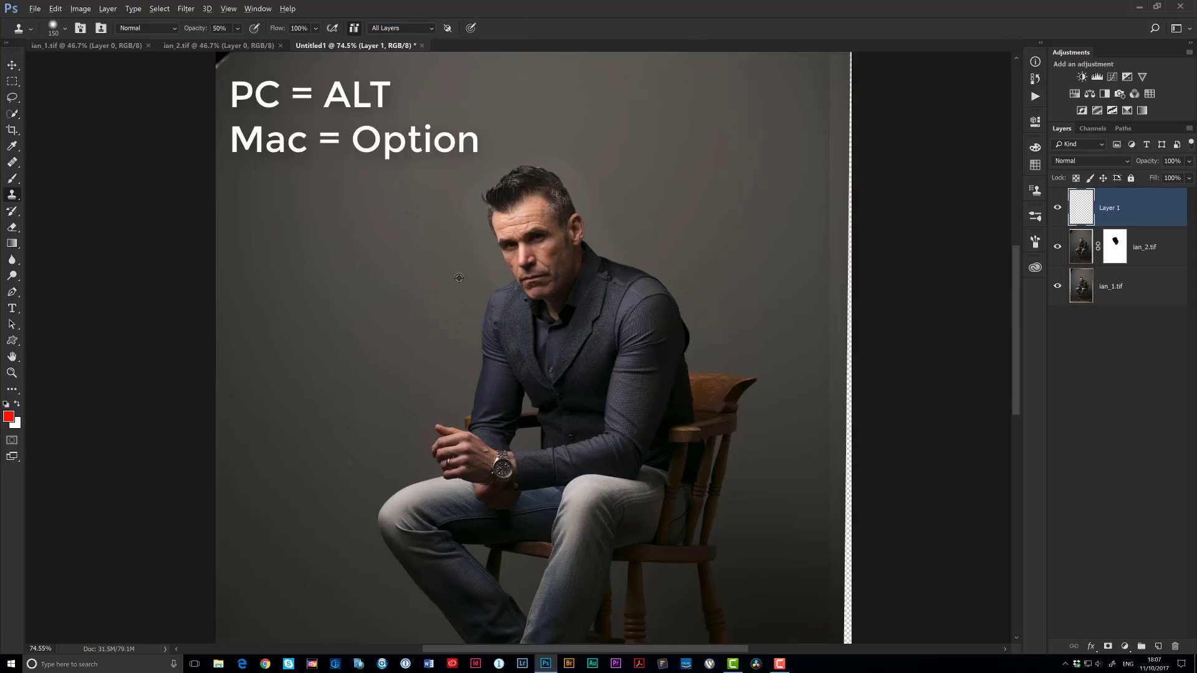
left_click(462, 275, "alt")
mouse_move(479, 250)
left_mouse_down()
mouse_move(460, 195)
mouse_move(446, 193)
mouse_move(516, 139)
mouse_move(568, 150)
mouse_move(497, 149)
mouse_move(570, 135)
mouse_move(595, 157)
mouse_move(471, 136)
mouse_move(494, 158)
mouse_move(474, 169)
mouse_move(465, 210)
left_mouse_up()
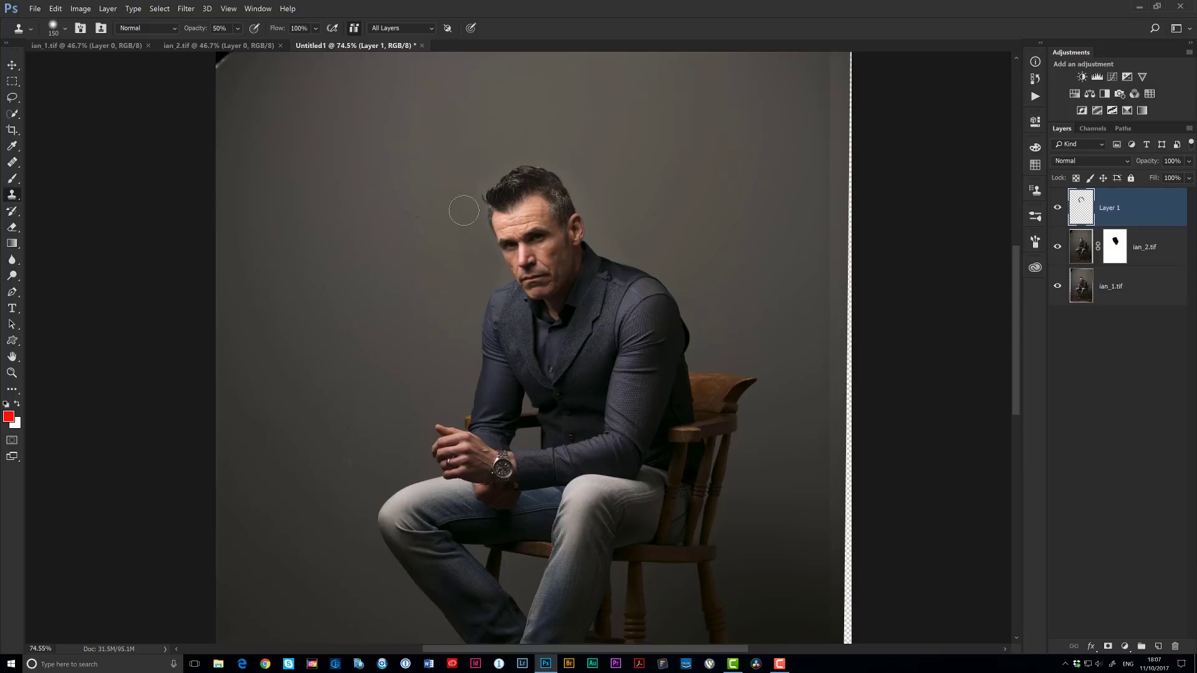
key("ctrl+0")
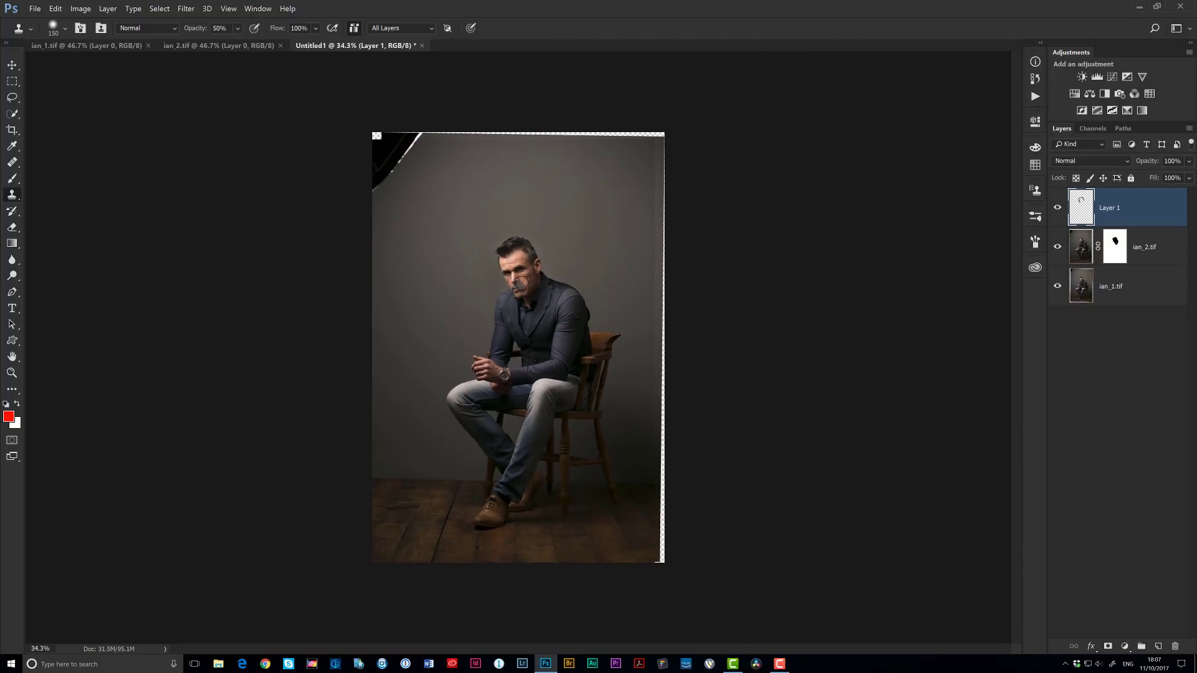
Step: Crop in the right and top edges to trim away the transparent strips
key("c")
left_click_drag(664, 349, 653, 349)
left_click_drag(517, 131, 518, 137)
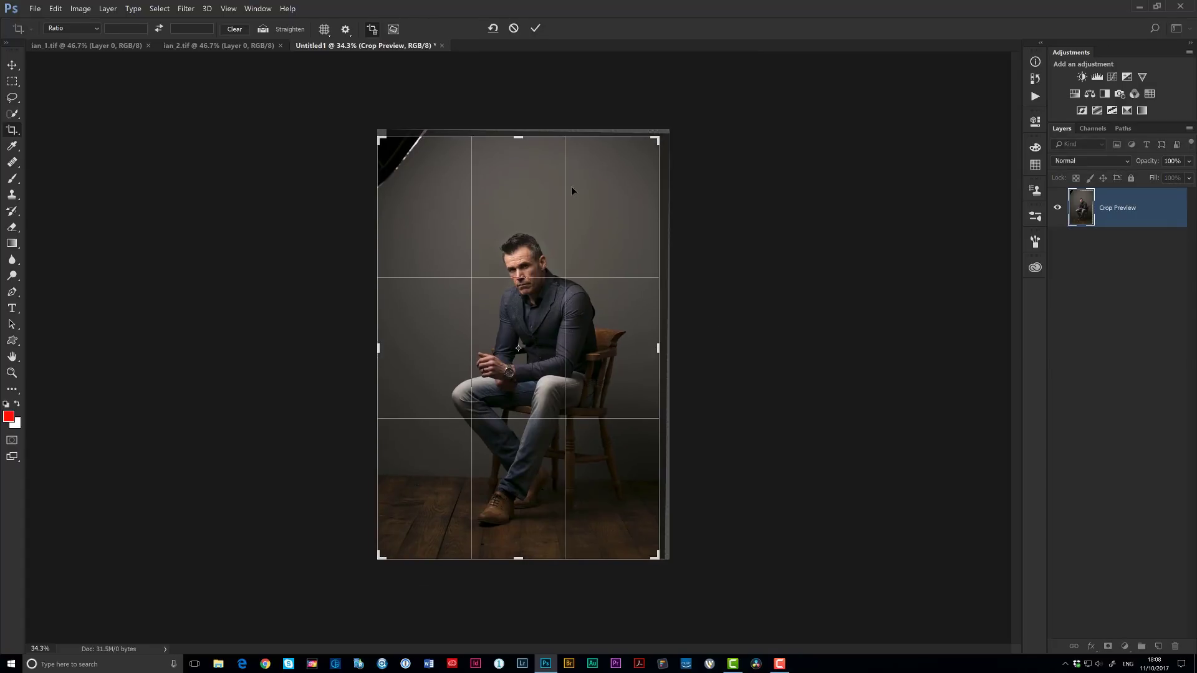
left_click_drag(664, 340, 651, 340)
key("Return")
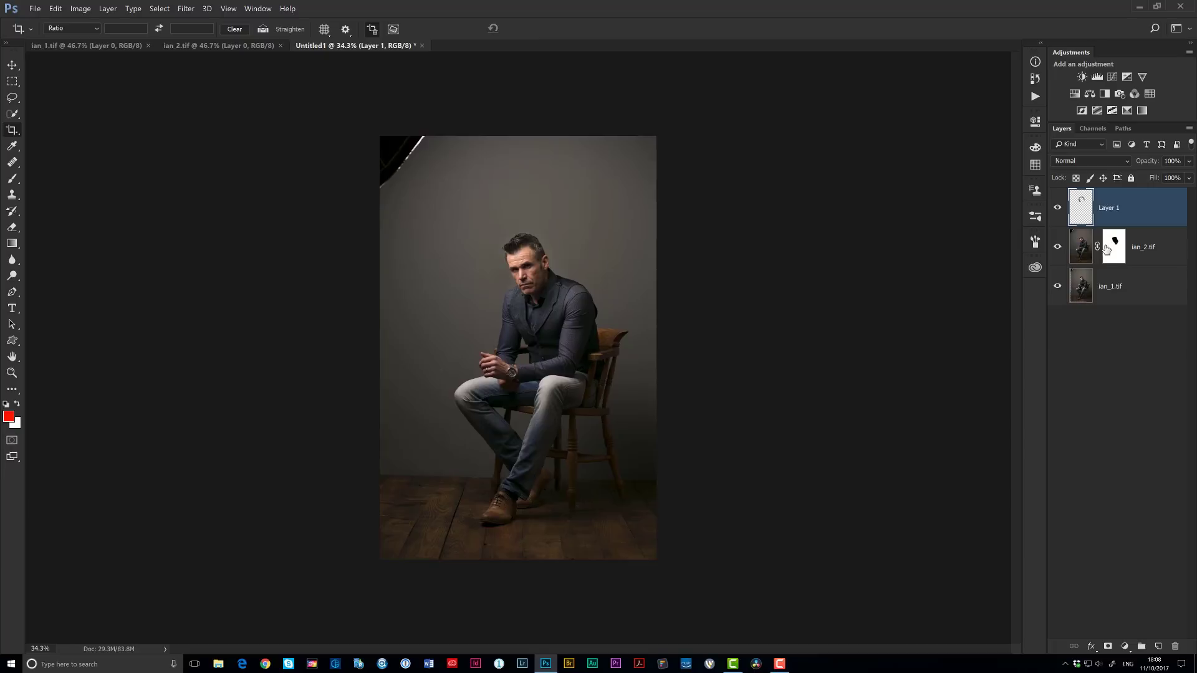
left_click(1079, 243)
Step: Lasso the top-left softbox and replace it using a Content-Aware fill
key("l")
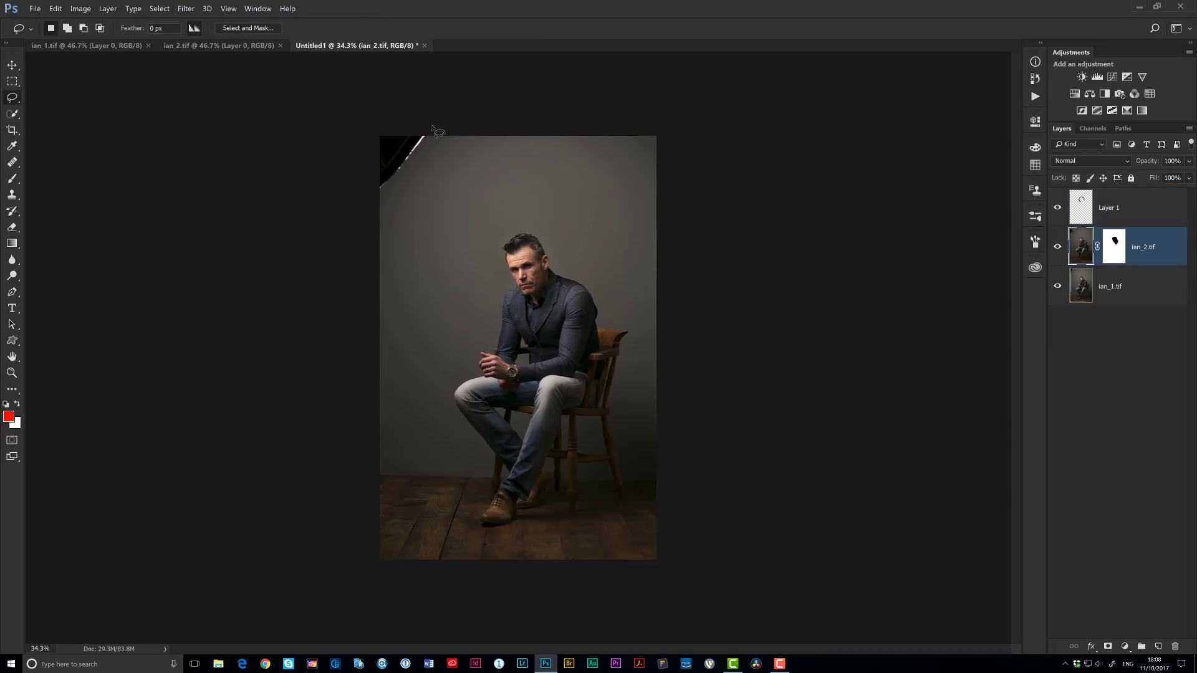
mouse_move(433, 129)
left_mouse_down()
mouse_move(402, 185)
mouse_move(374, 202)
mouse_move(354, 158)
mouse_move(358, 120)
mouse_move(442, 125)
left_mouse_up()
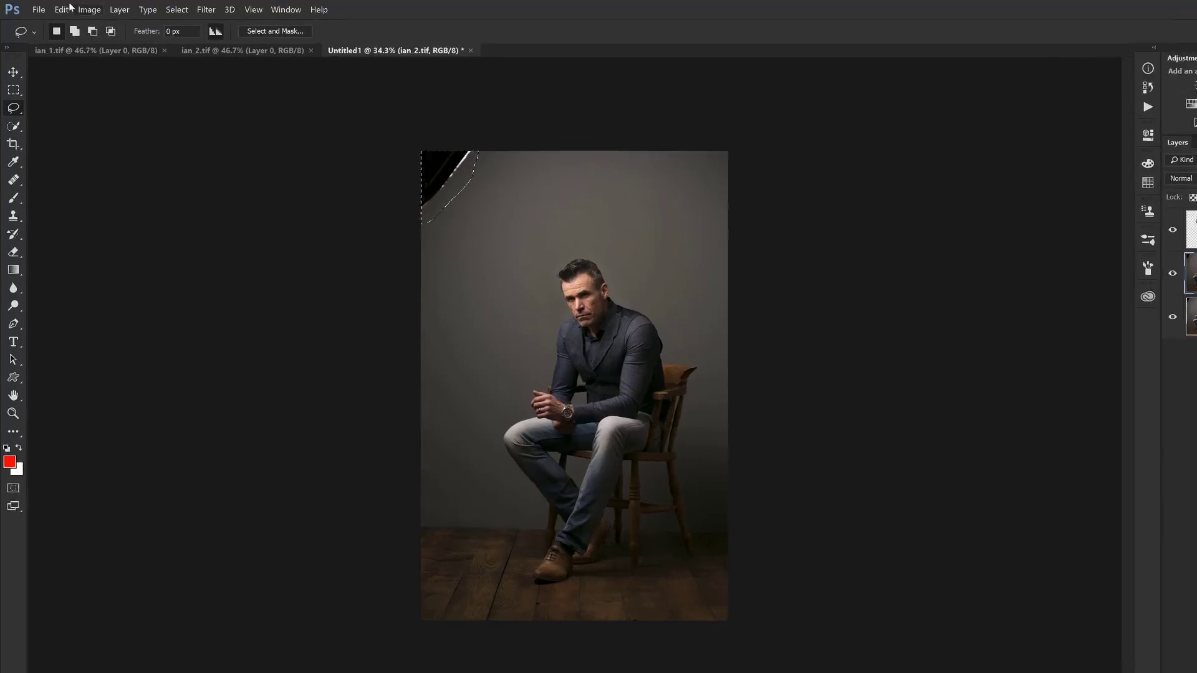
left_click(56, 8)
left_click(143, 280)
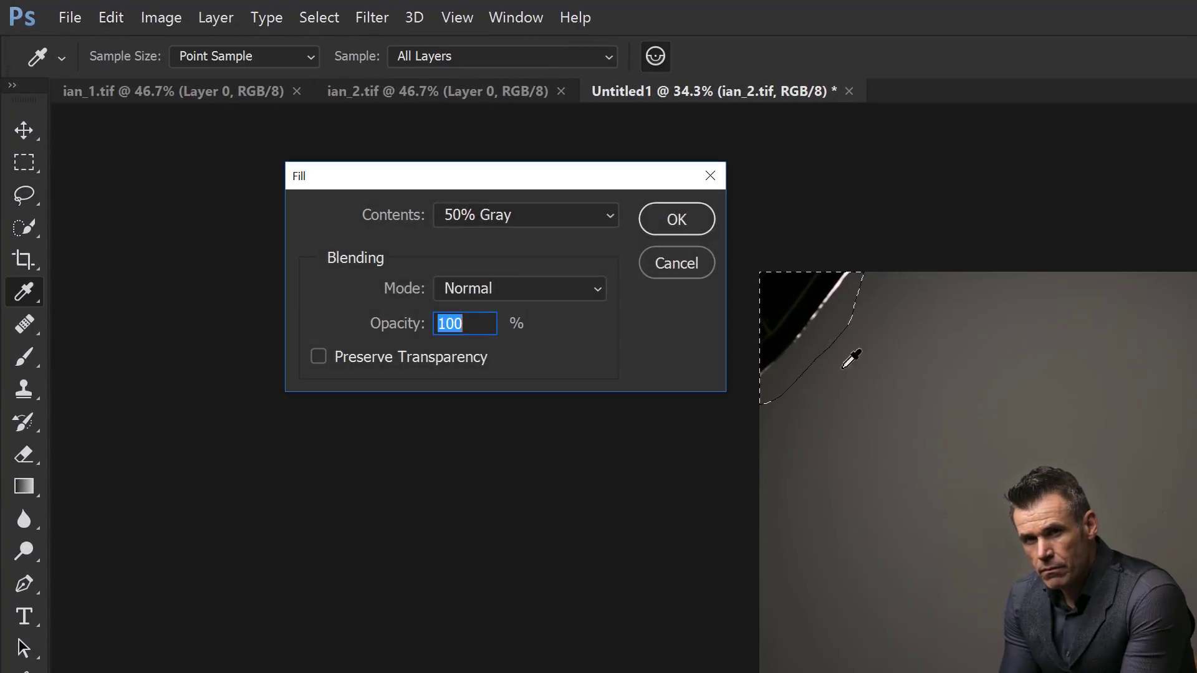
left_click(487, 219)
left_click(485, 306)
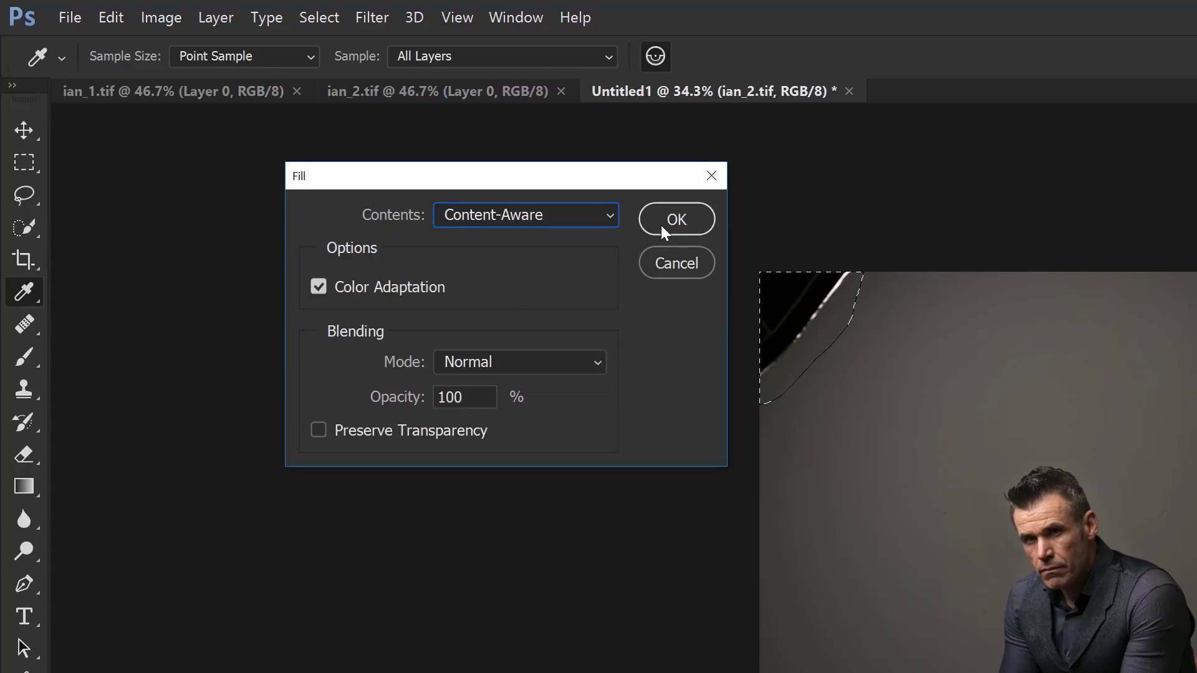
left_click(663, 227)
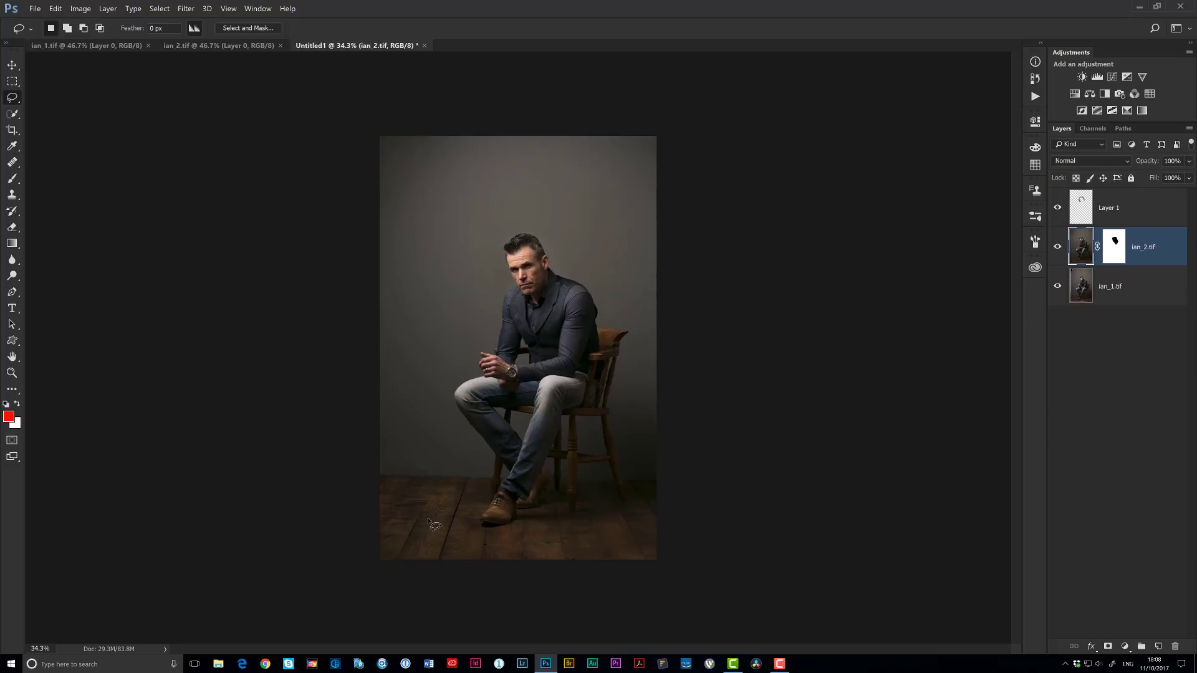
key("ctrl+0")
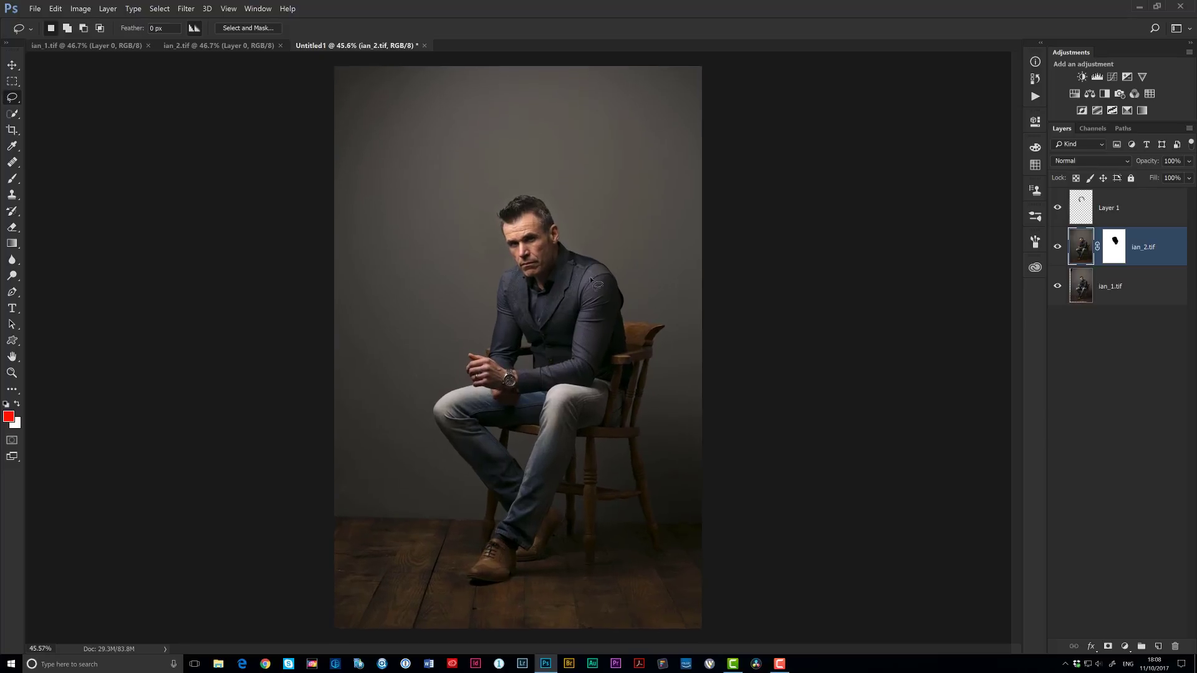